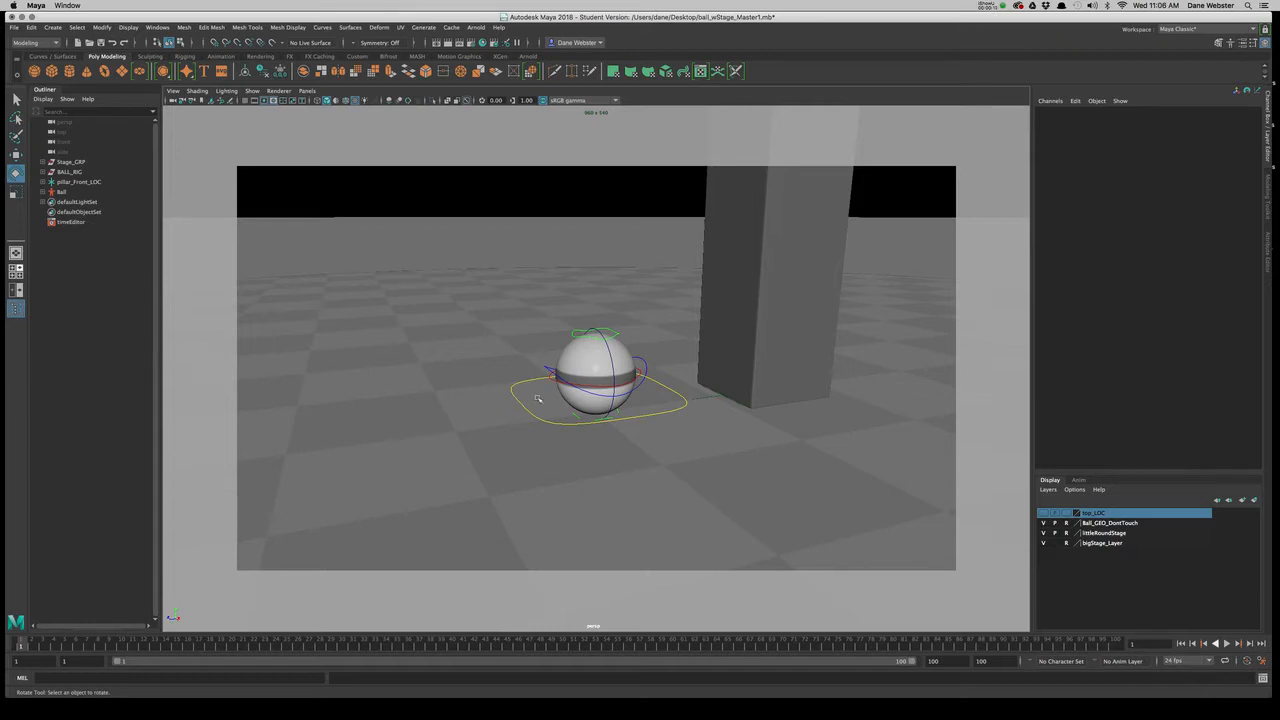
# Switch to Safari to review the Ultimate Ball Rig page and its web address, returning to the course's Scenes files.
pyautogui.moveTo(585, 718)
pyautogui.click(266, 702)
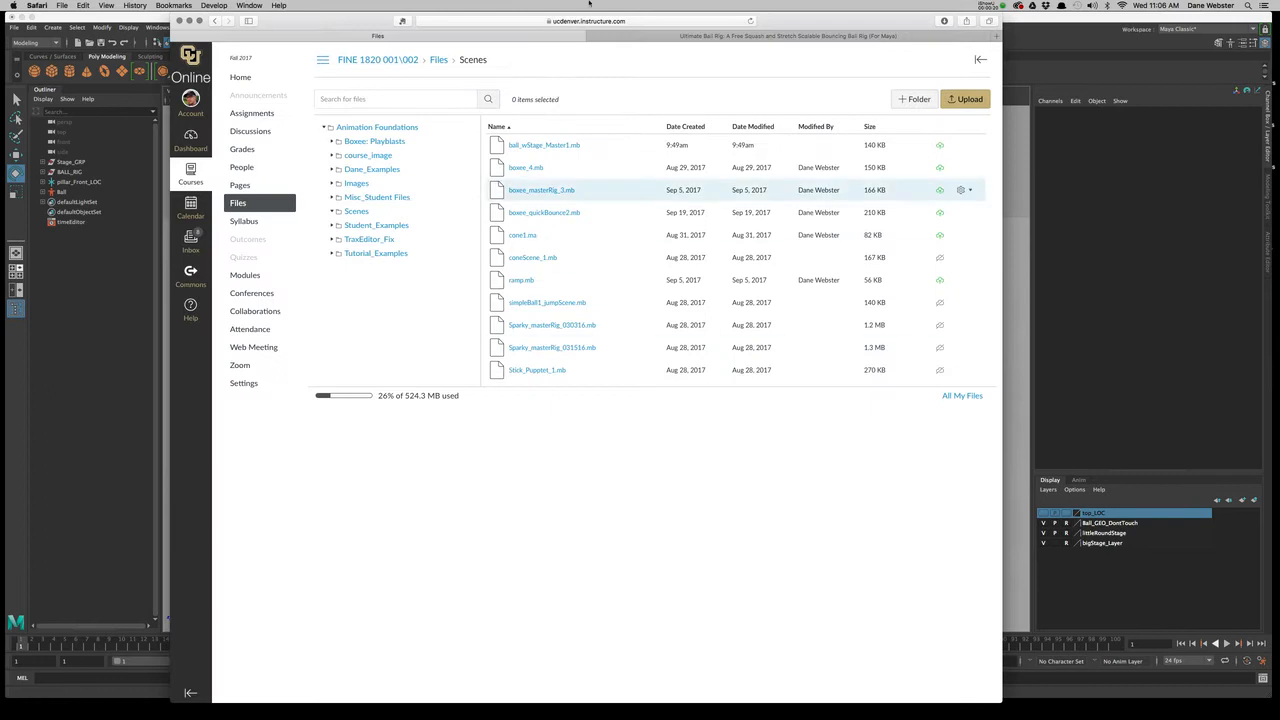
pyautogui.click(706, 38)
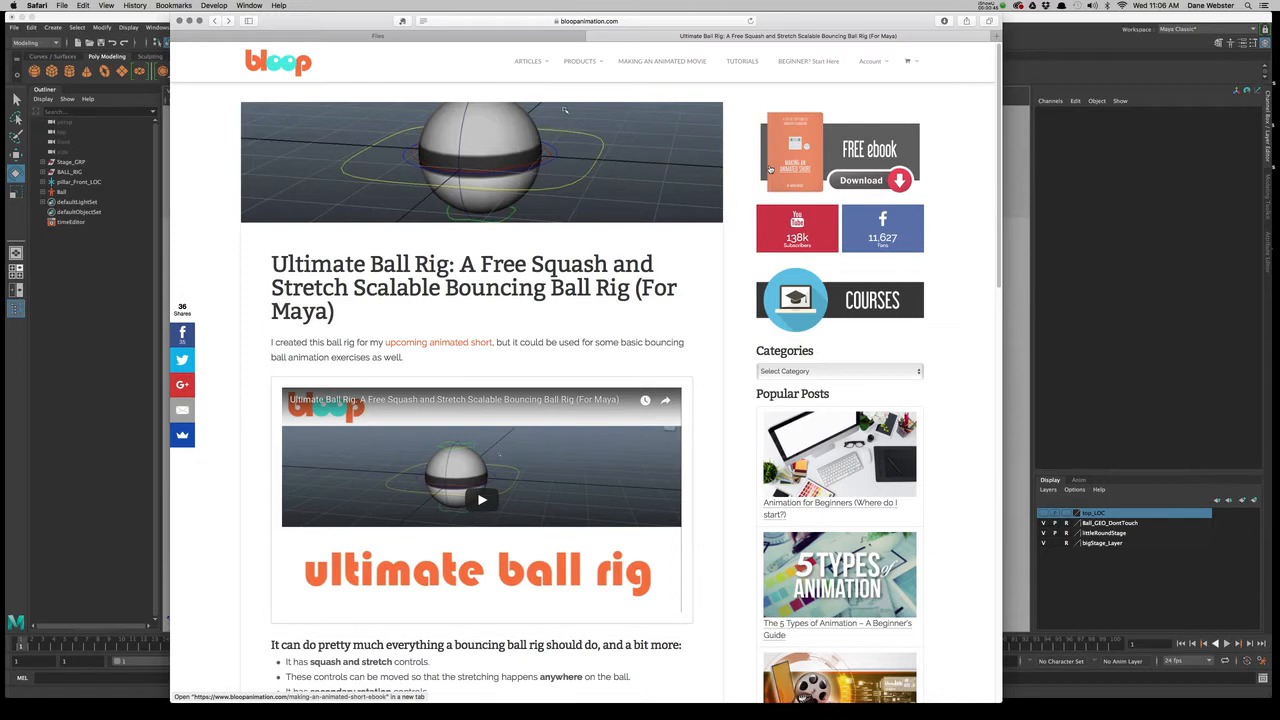
pyautogui.moveTo(563, 62)
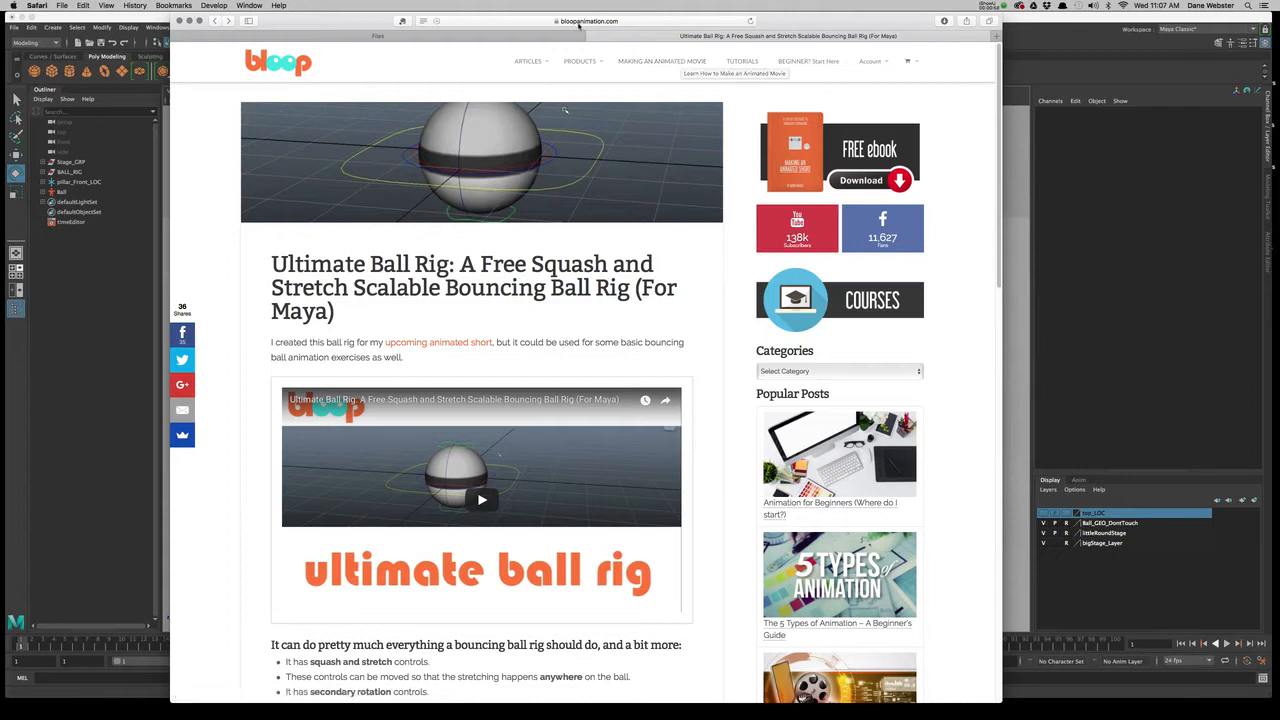
pyautogui.click(577, 22)
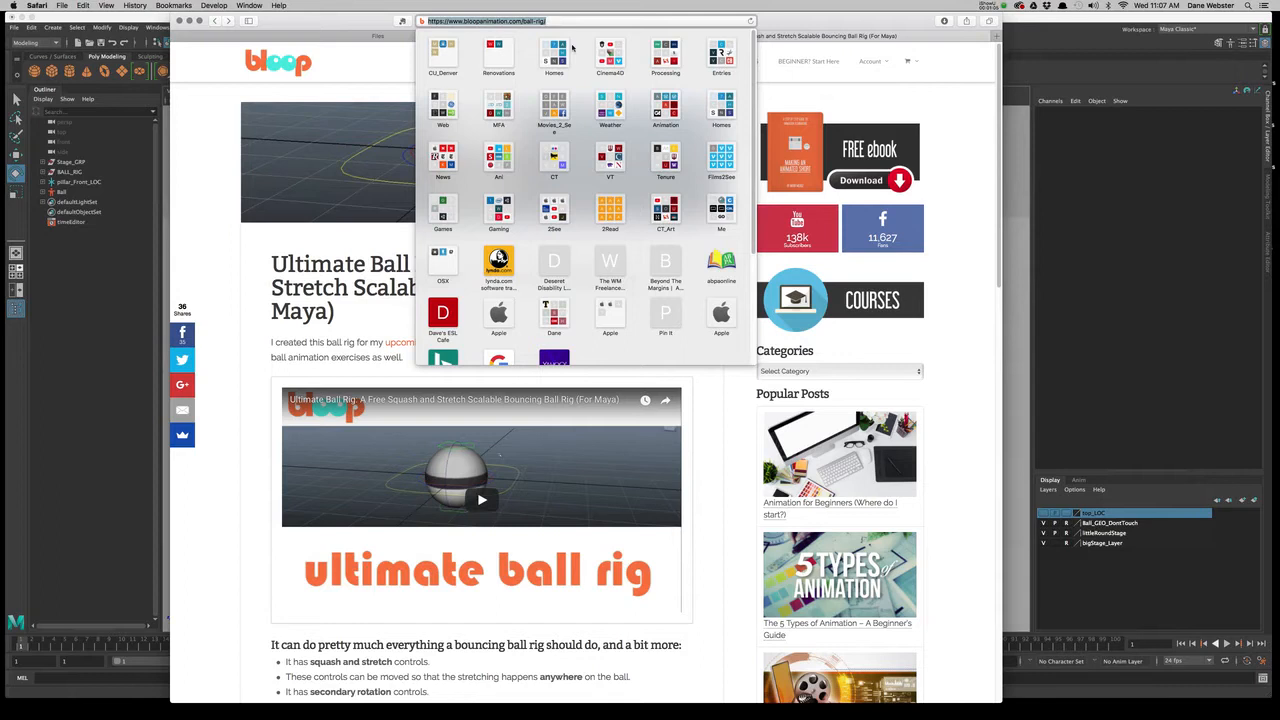
pyautogui.click(226, 242)
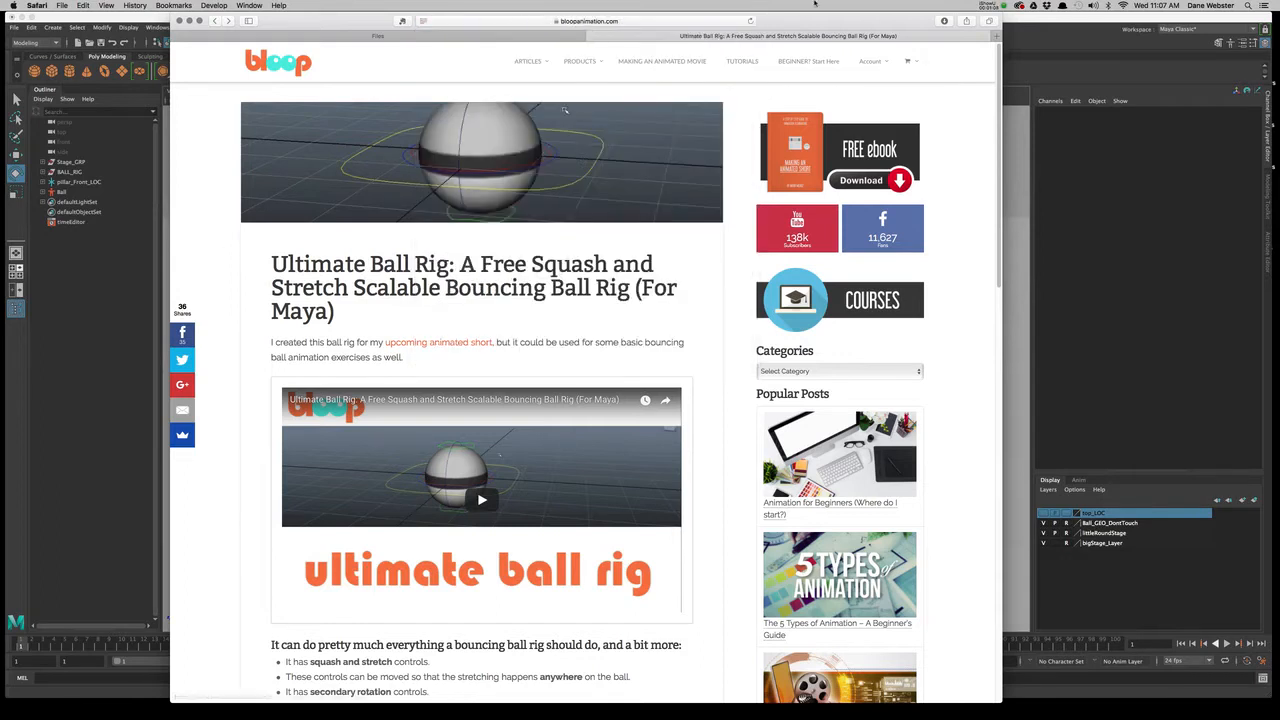
pyautogui.click(473, 38)
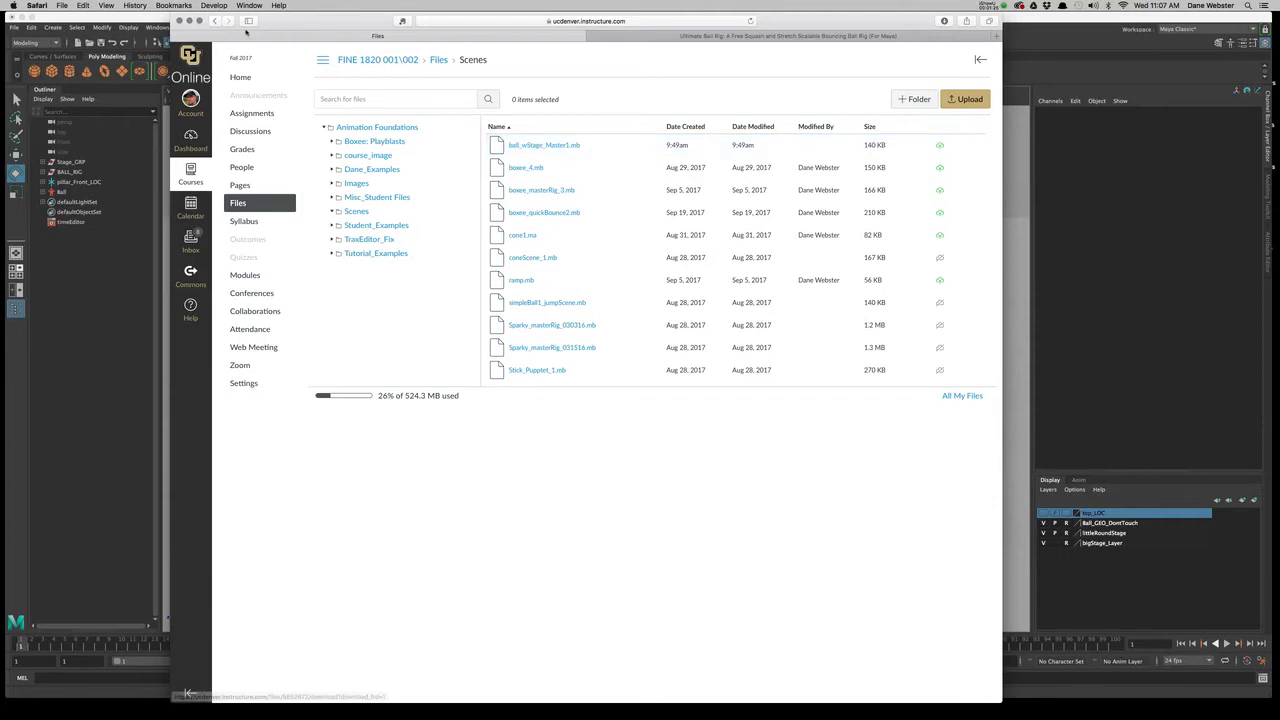
# Reposition the browser window and minimize it to return to the Maya scene.
pyautogui.moveTo(299, 21); pyautogui.dragTo(369, 412)
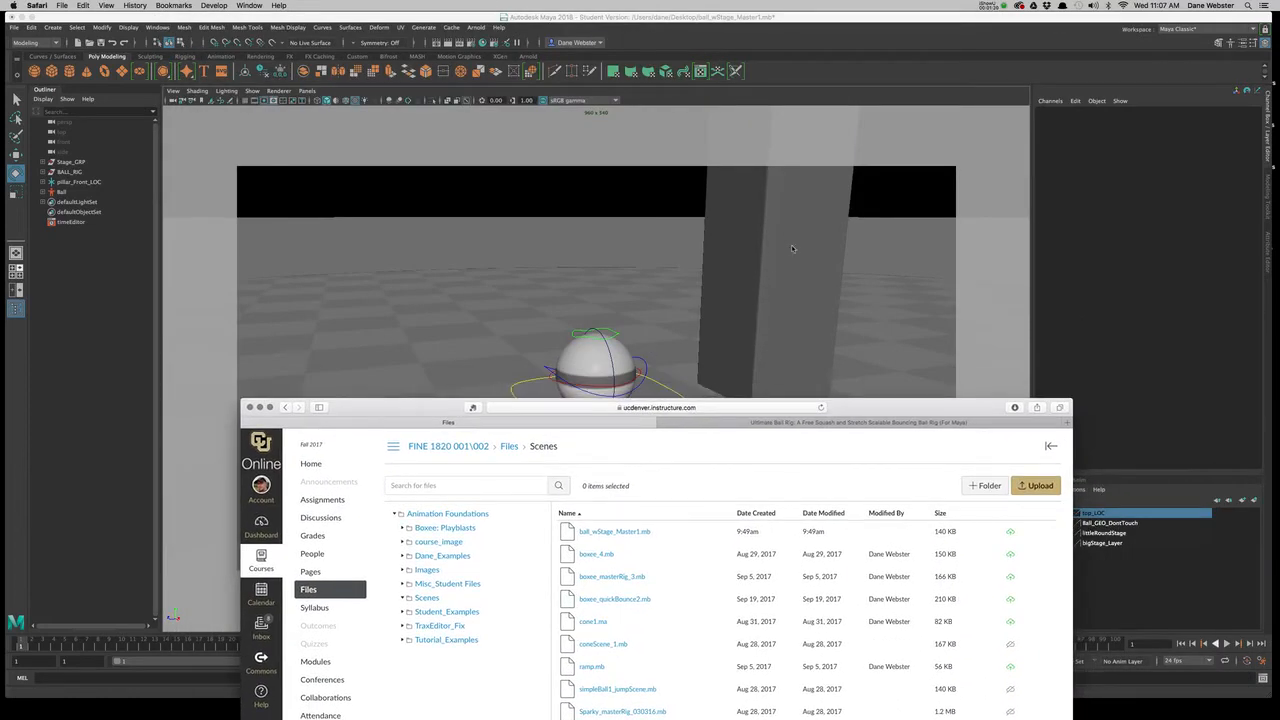
pyautogui.moveTo(884, 409); pyautogui.dragTo(892, 43)
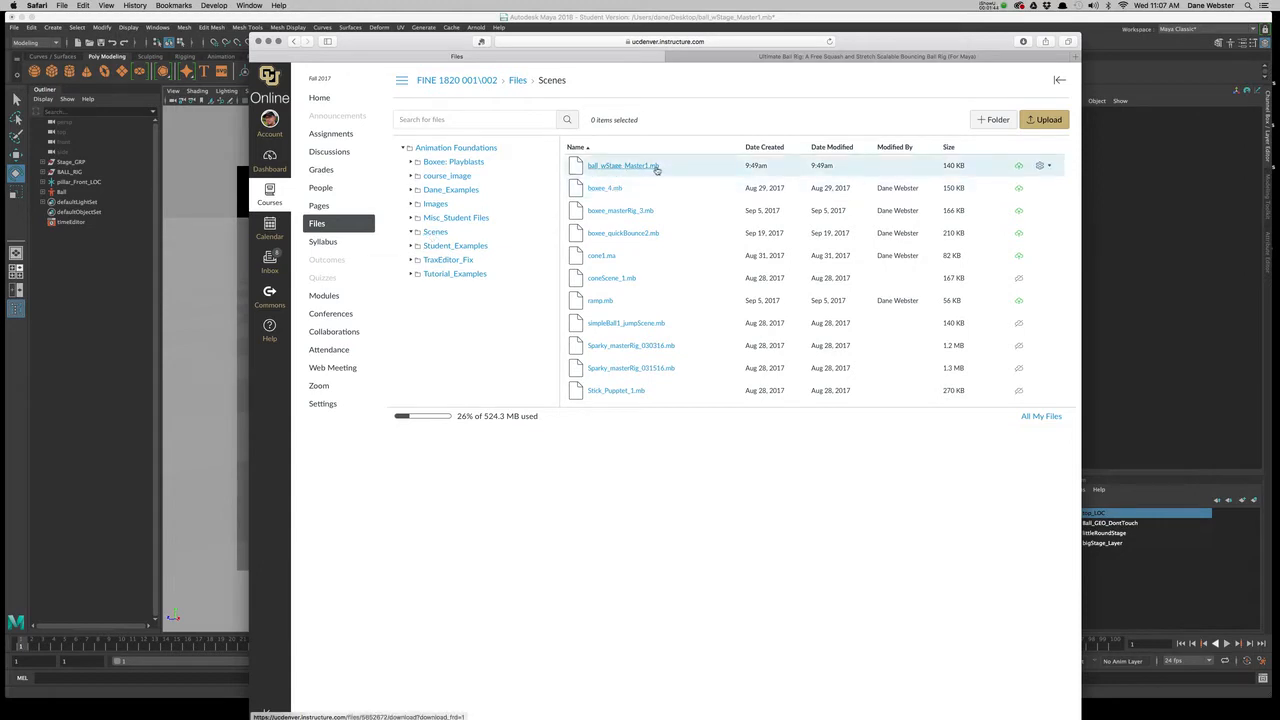
pyautogui.click(268, 41)
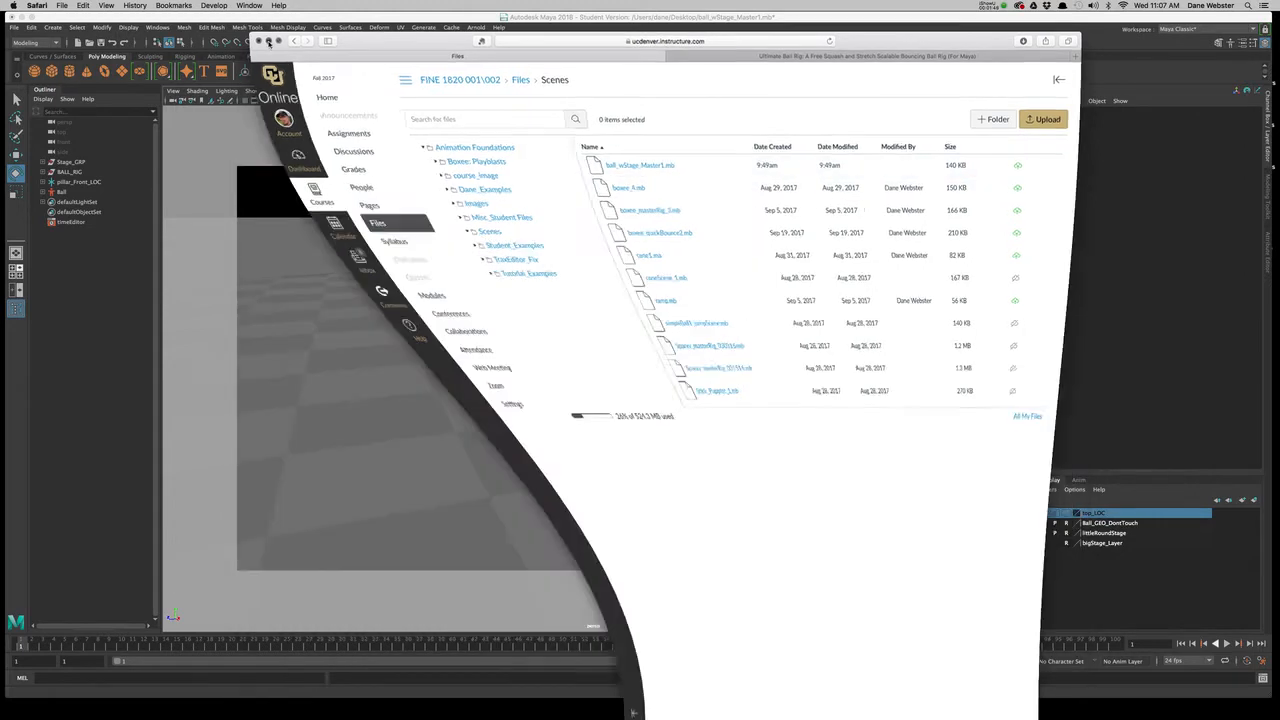
# Switch the visibility of bigStage_Layer and littleRoundStage off and back on.
pyautogui.scroll(-10, 687, 466)
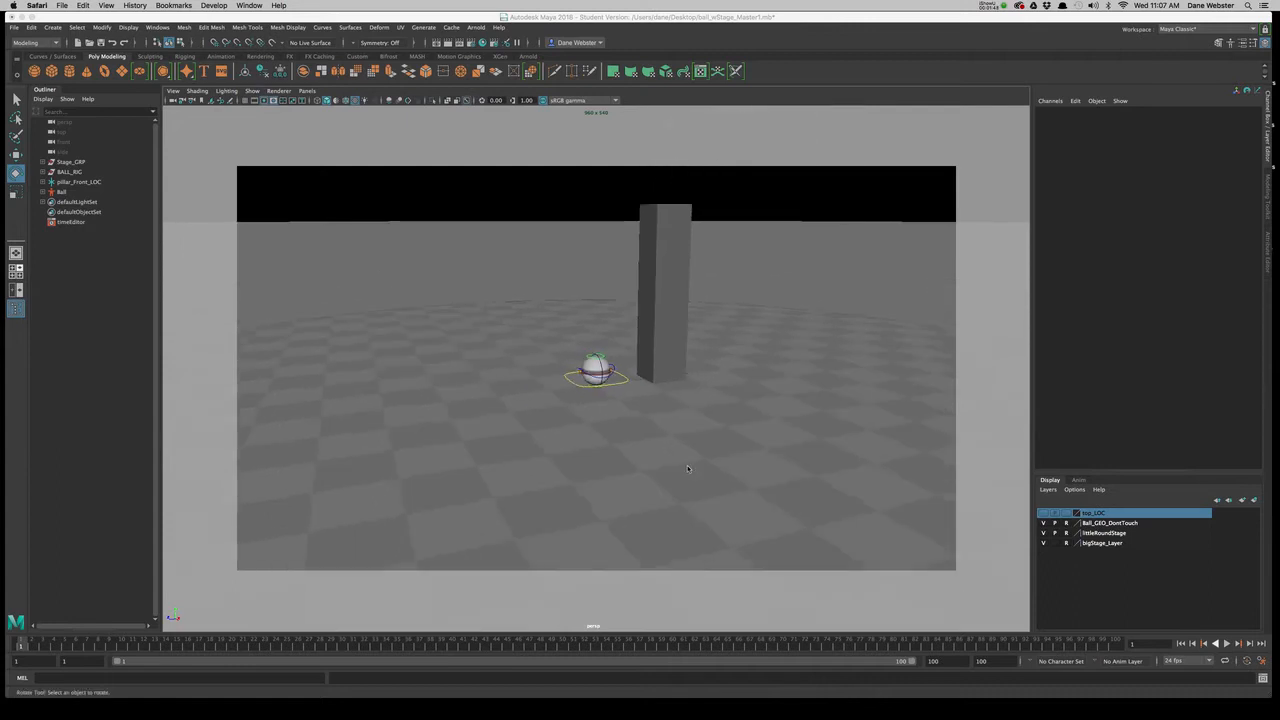
pyautogui.scroll(8, 687, 466)
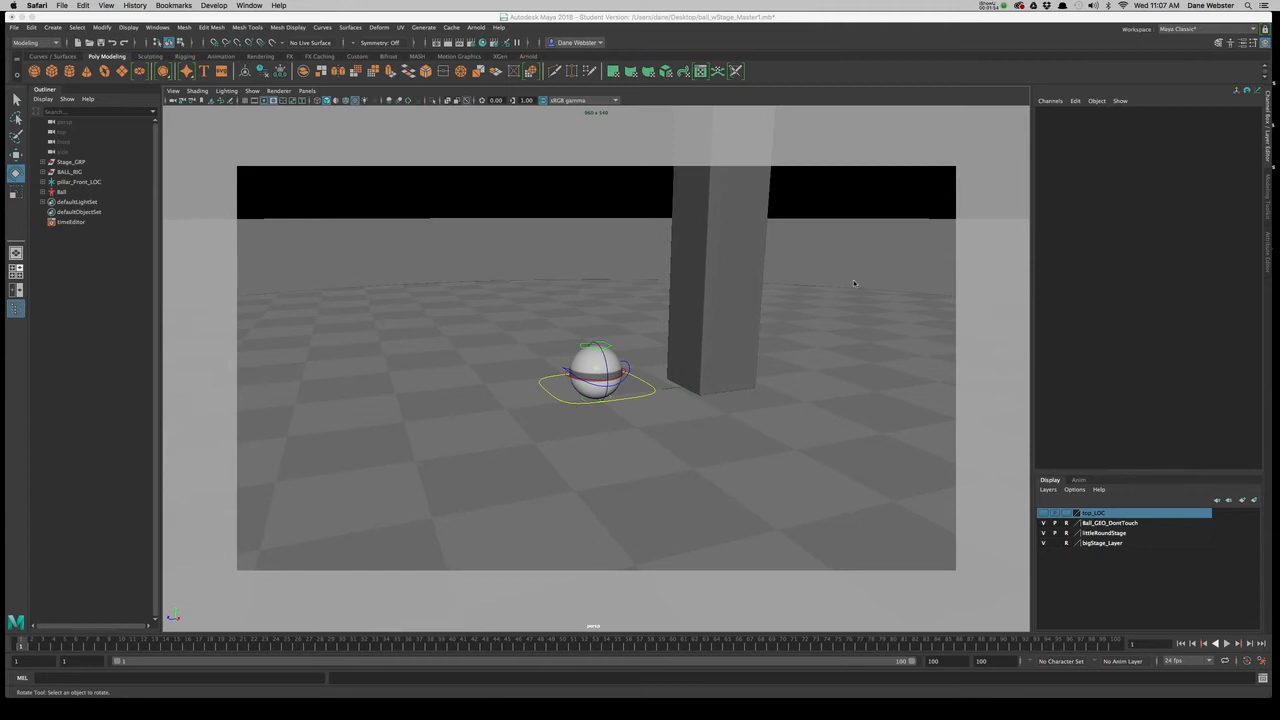
pyautogui.click(1045, 547)
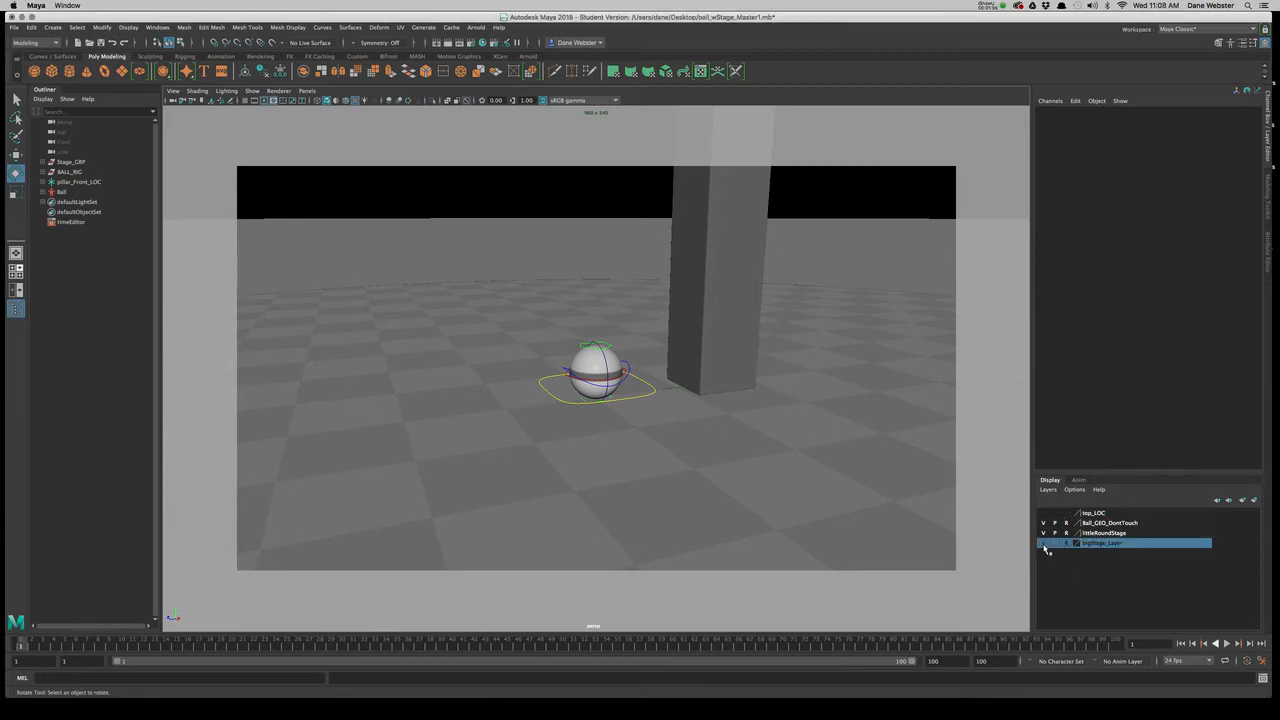
pyautogui.click(1045, 547)
pyautogui.click(1044, 543)
pyautogui.click(1044, 543)
pyautogui.click(1044, 534)
pyautogui.click(1044, 534)
# Examine the ball, its placement control and the pillar up close in perspective and in the side view.
pyautogui.press('f')
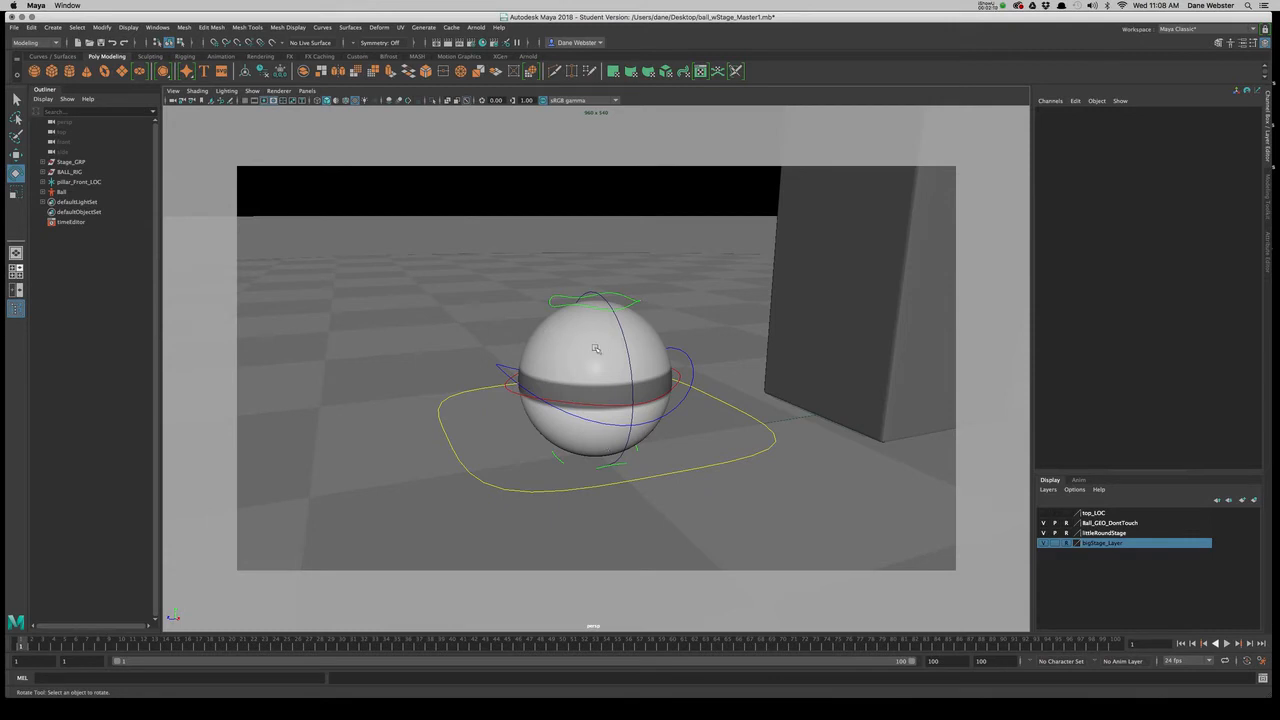
pyautogui.click(665, 393)
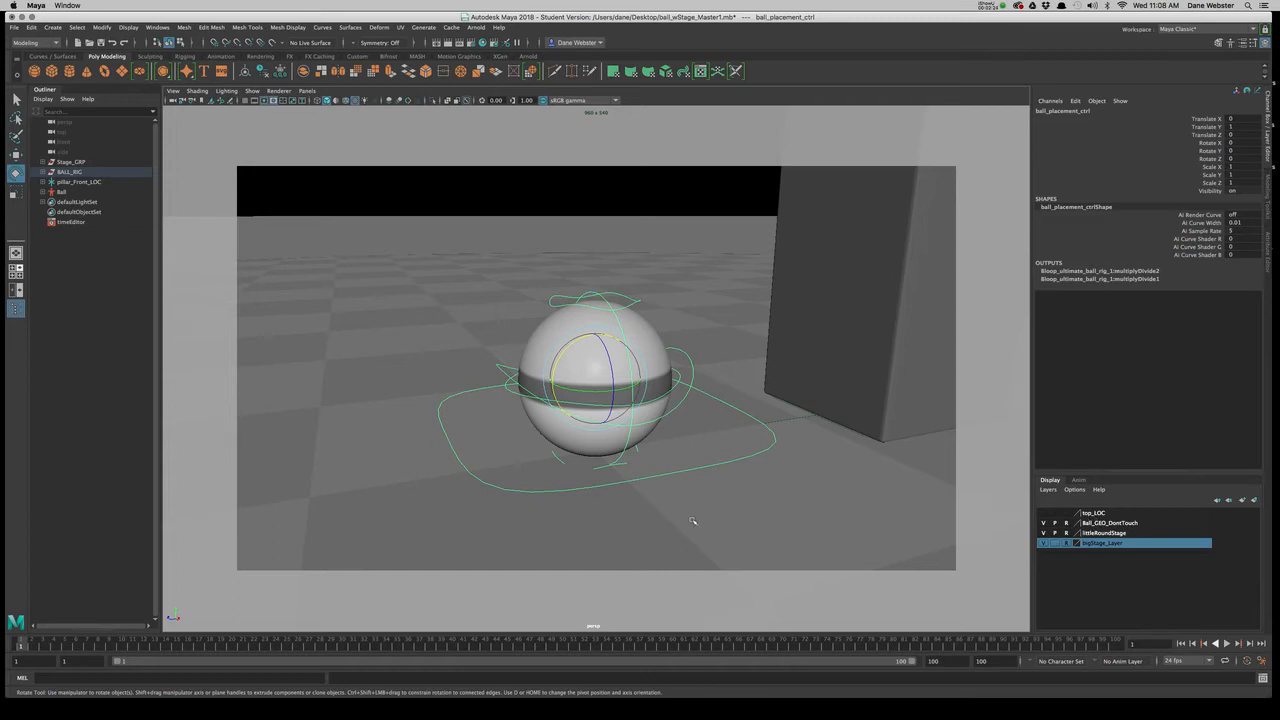
pyautogui.press('space')
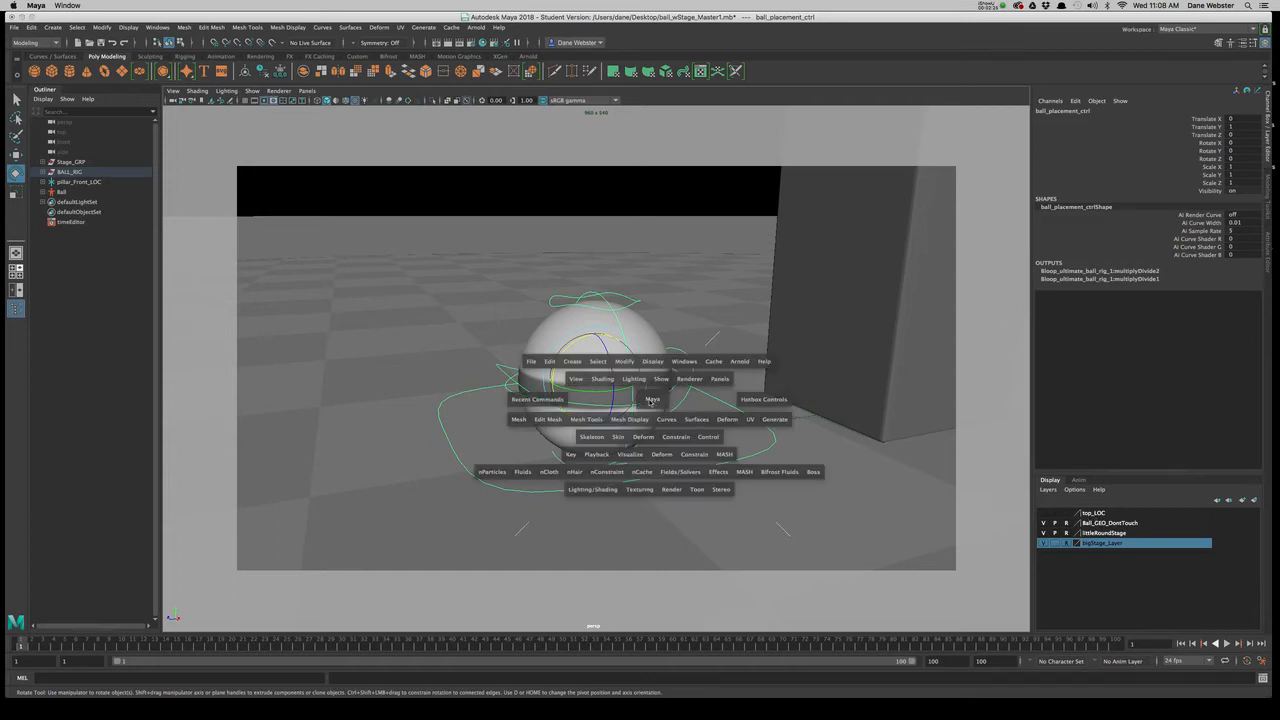
pyautogui.click(653, 402)
pyautogui.moveTo(653, 402); pyautogui.dragTo(704, 405)
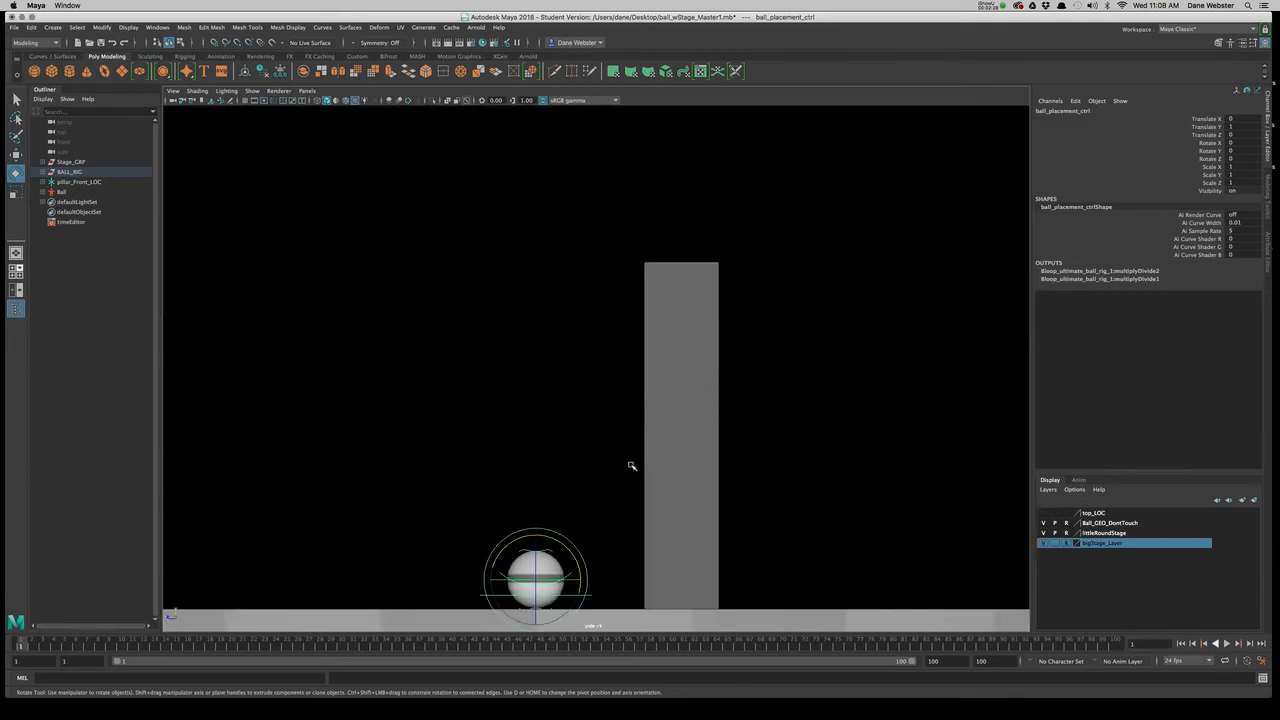
pyautogui.keyDown('alt'); pyautogui.moveTo(617, 443); pyautogui.dragTo(663, 363, button='middle'); pyautogui.keyUp('alt')
pyautogui.keyDown('alt'); pyautogui.moveTo(663, 363); pyautogui.dragTo(752, 449, button='right'); pyautogui.keyUp('alt')
pyautogui.keyDown('alt'); pyautogui.moveTo(752, 449); pyautogui.dragTo(772, 361, button='middle'); pyautogui.keyUp('alt')
pyautogui.keyDown('alt'); pyautogui.moveTo(772, 361); pyautogui.dragTo(760, 428, button='right'); pyautogui.keyUp('alt')
pyautogui.keyDown('alt'); pyautogui.moveTo(760, 428); pyautogui.dragTo(733, 410, button='middle'); pyautogui.keyUp('alt')
pyautogui.click(717, 355)
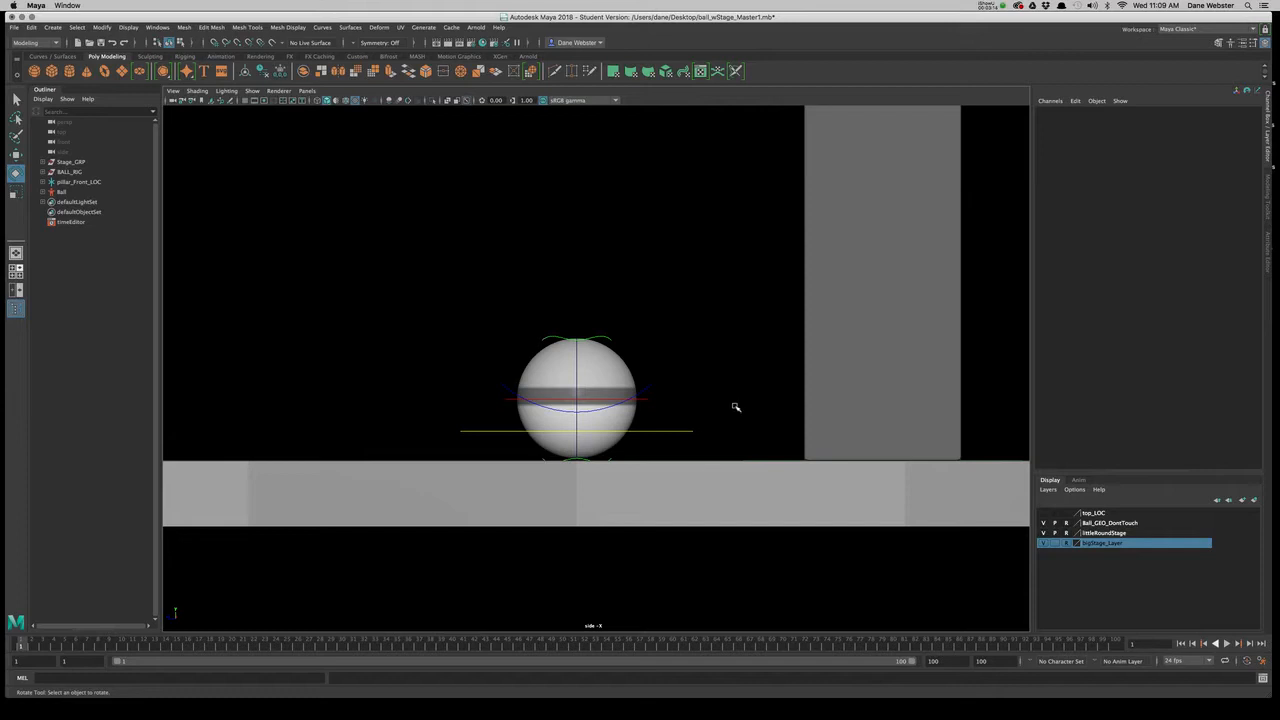
pyautogui.scroll(-5, 792, 350)
pyautogui.scroll(-1, 793, 355)
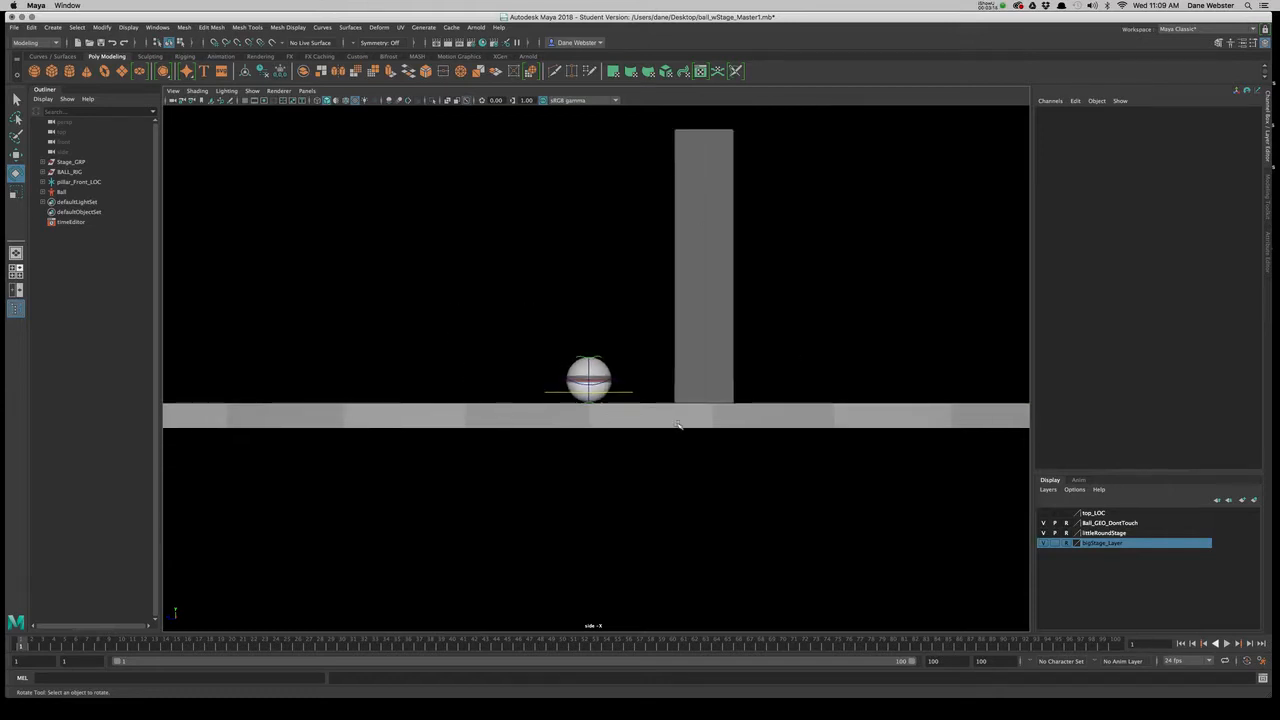
pyautogui.scroll(5, 672, 424)
pyautogui.scroll(2, 667, 421)
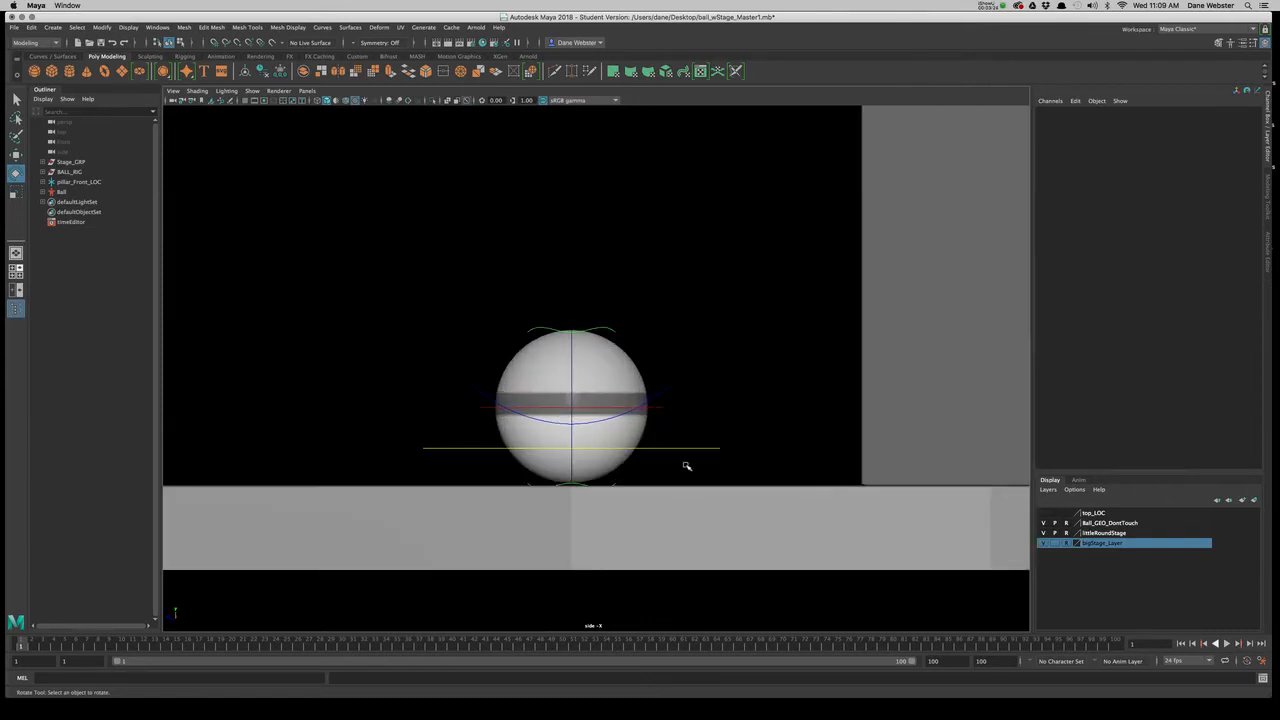
# Try scaling the ball uniformly to about 0.685 with its placement control in the perspective view, and undo the scaling.
pyautogui.press('space')
pyautogui.moveTo(695, 321); pyautogui.dragTo(694, 294)
pyautogui.keyDown('alt'); pyautogui.moveTo(641, 390); pyautogui.dragTo(671, 397); pyautogui.keyUp('alt')
pyautogui.keyDown('alt'); pyautogui.moveTo(671, 397); pyautogui.dragTo(633, 355, button='middle'); pyautogui.keyUp('alt')
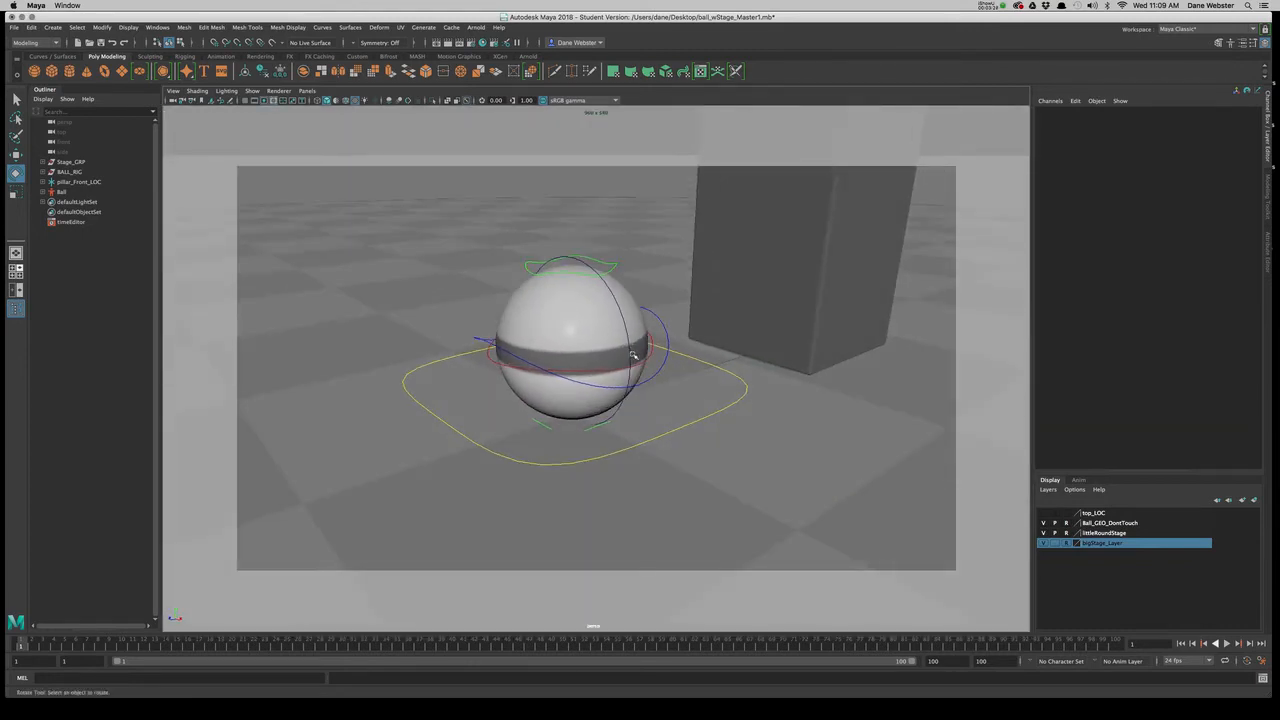
pyautogui.click(715, 417)
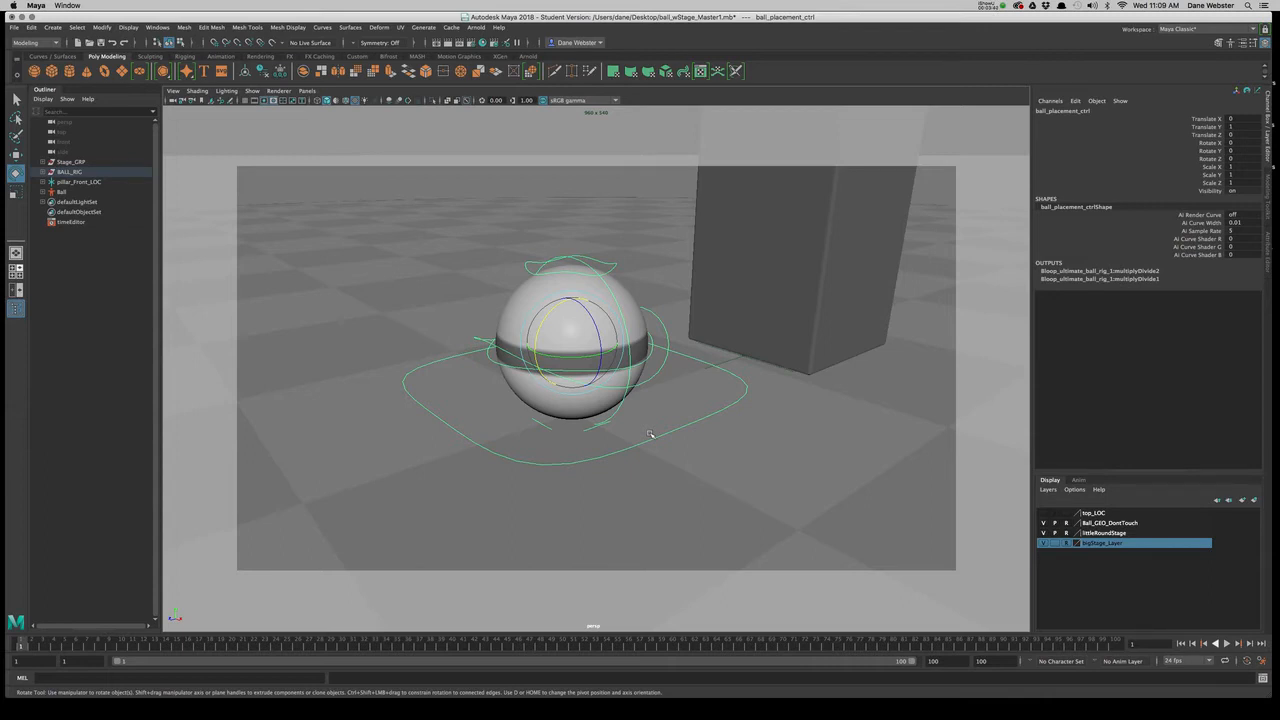
pyautogui.press('r')
pyautogui.moveTo(571, 344); pyautogui.dragTo(501, 377)
pyautogui.hotkey('ctrl', 'z')
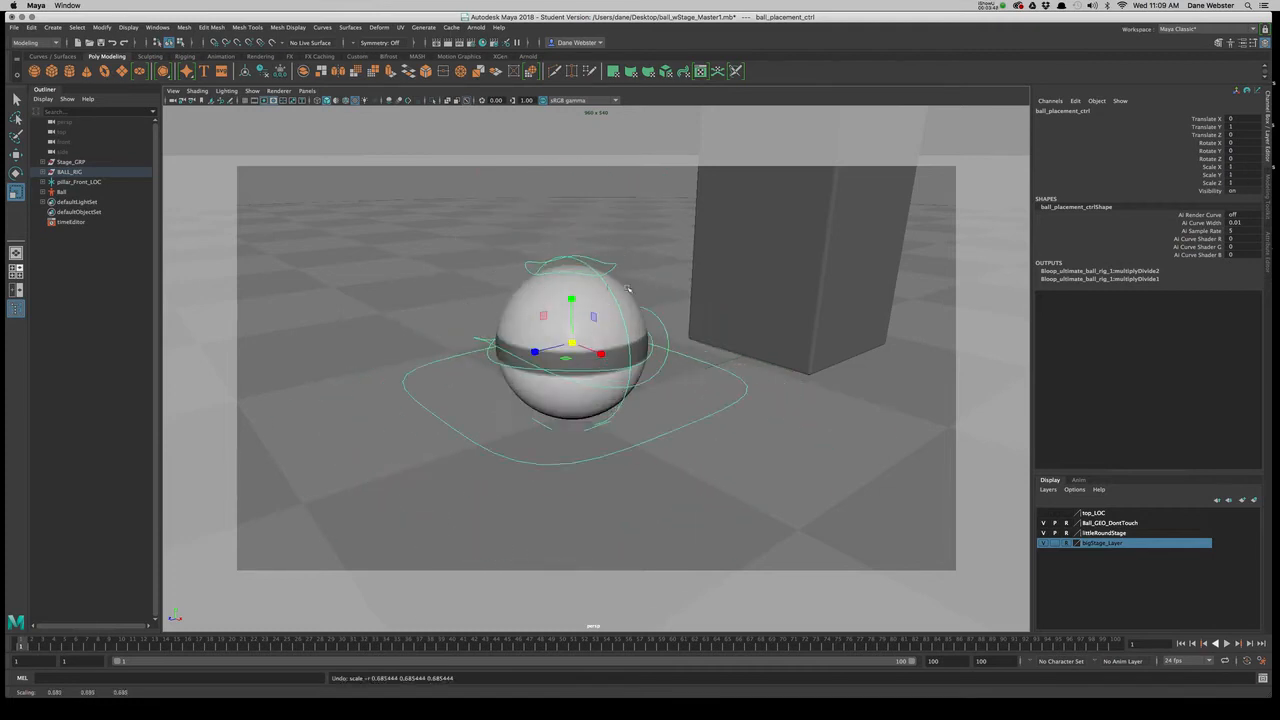
# Inspect the geometry, CTRL and RIG groups inside BALL_RIG in the scene hierarchy, and collapse the rig again.
pyautogui.click(42, 172)
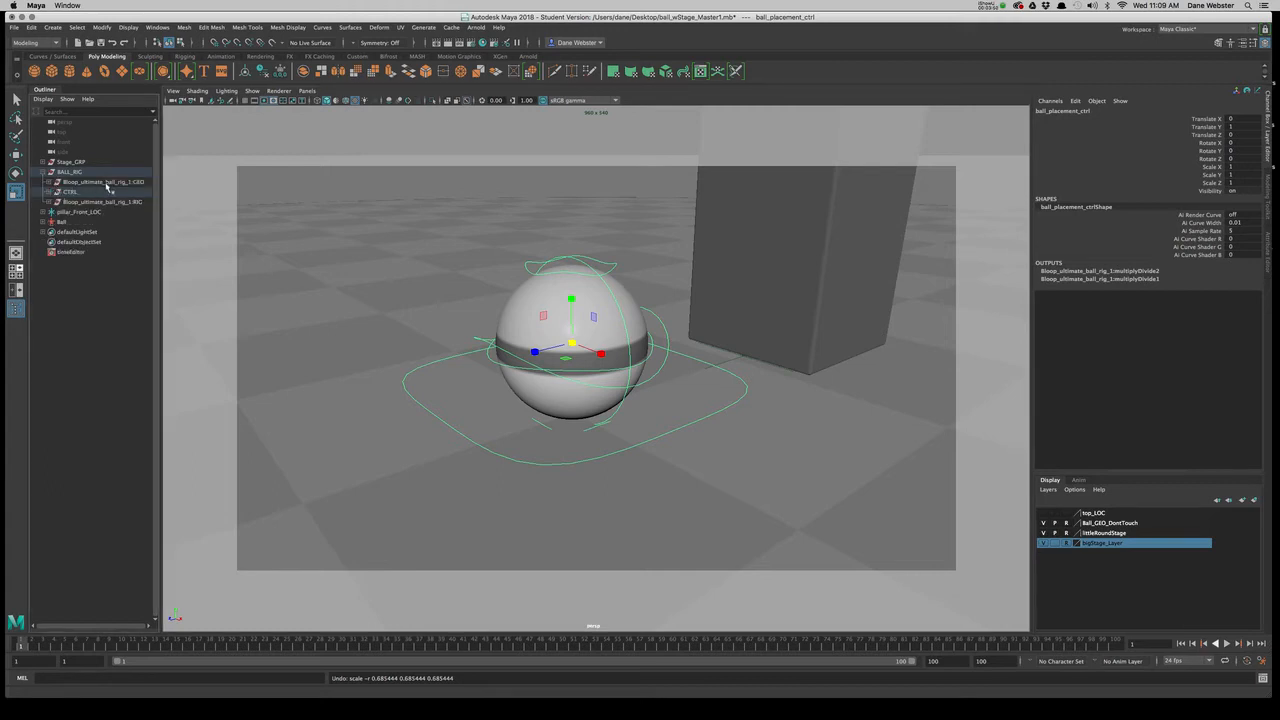
pyautogui.click(70, 192)
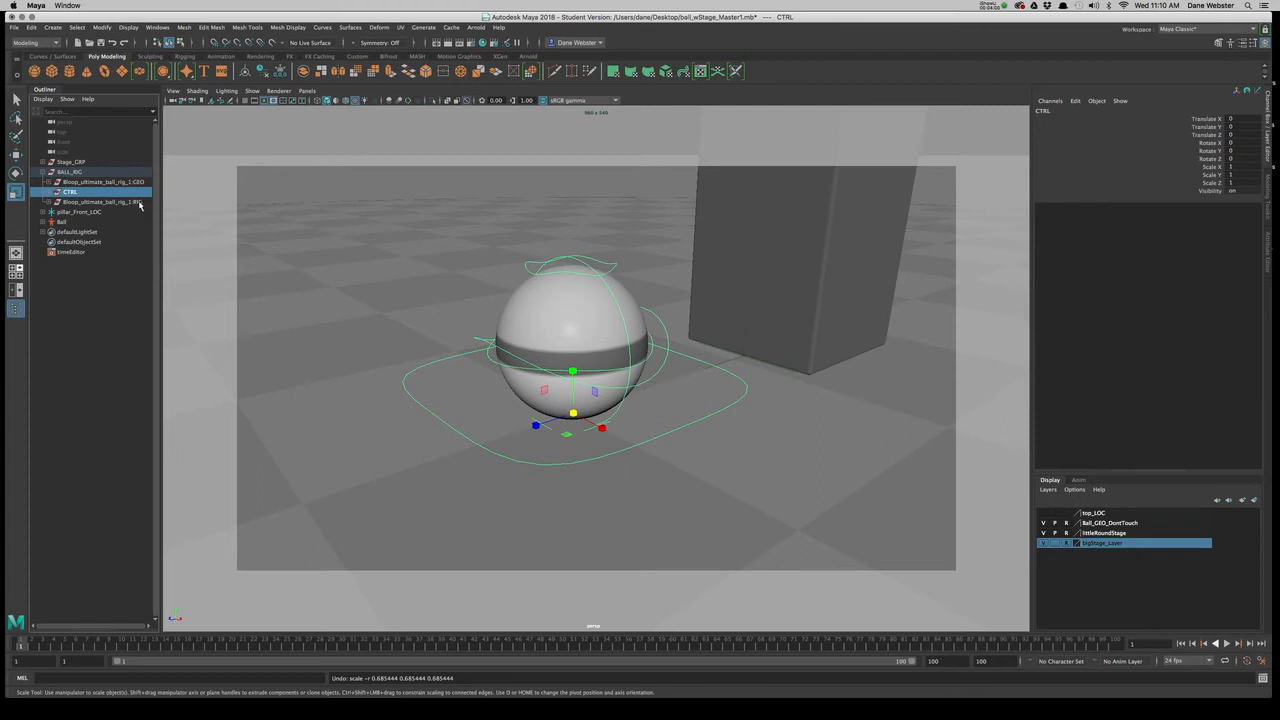
pyautogui.click(48, 203)
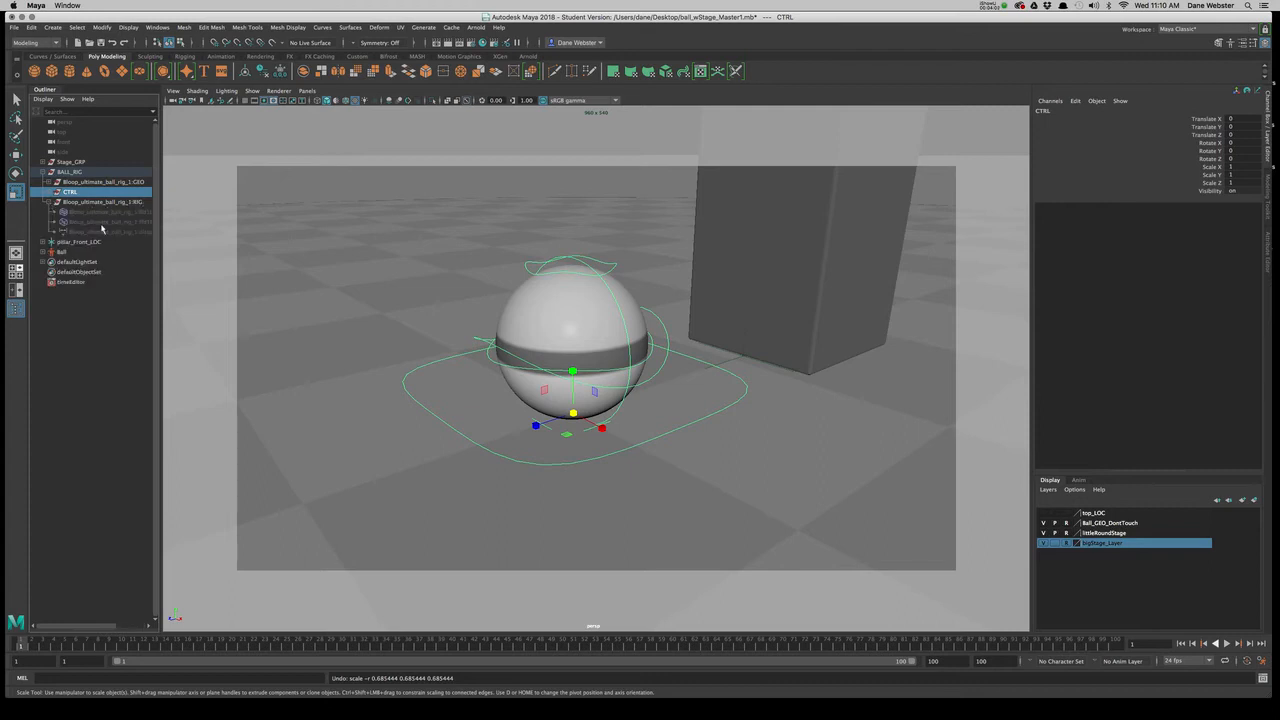
pyautogui.click(48, 203)
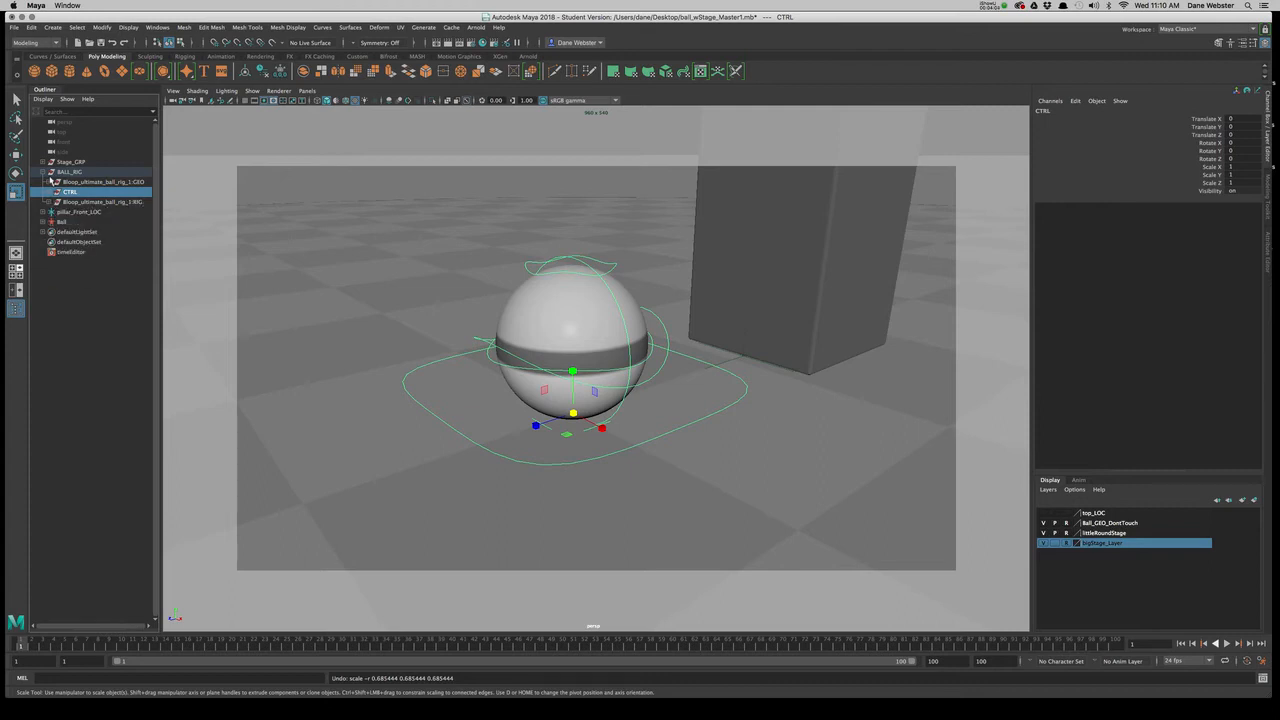
pyautogui.click(49, 182)
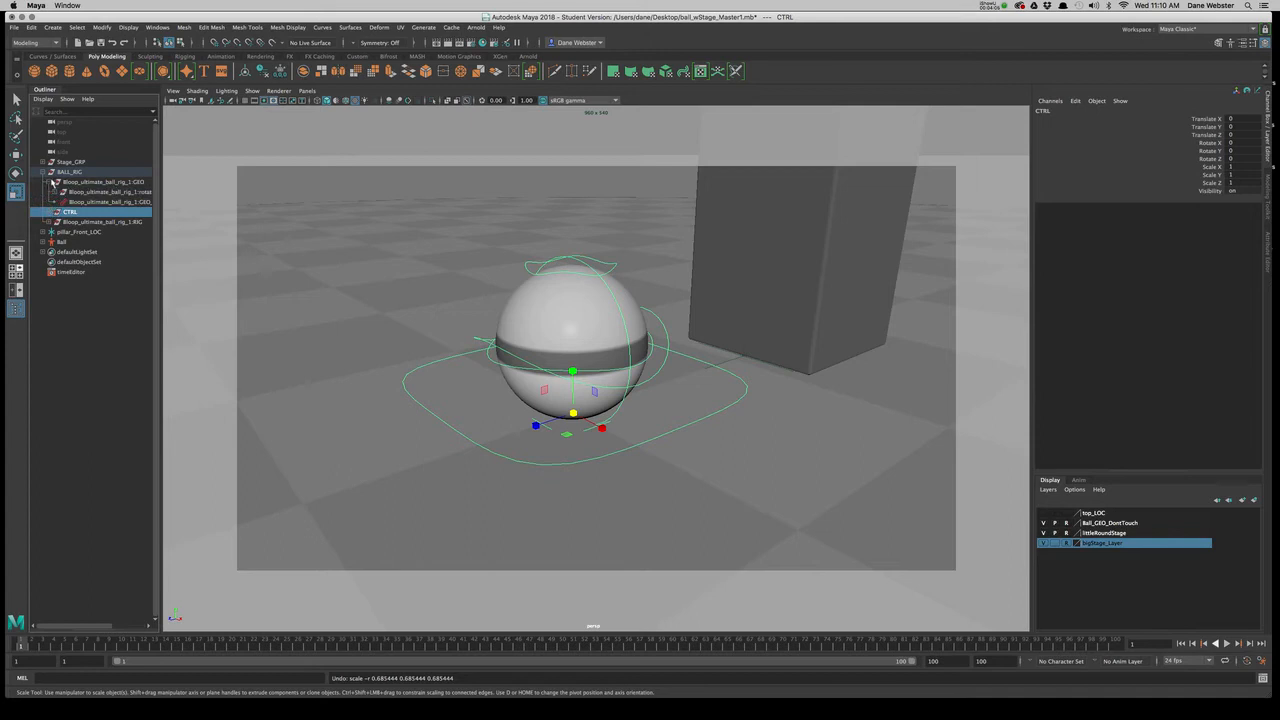
pyautogui.click(49, 182)
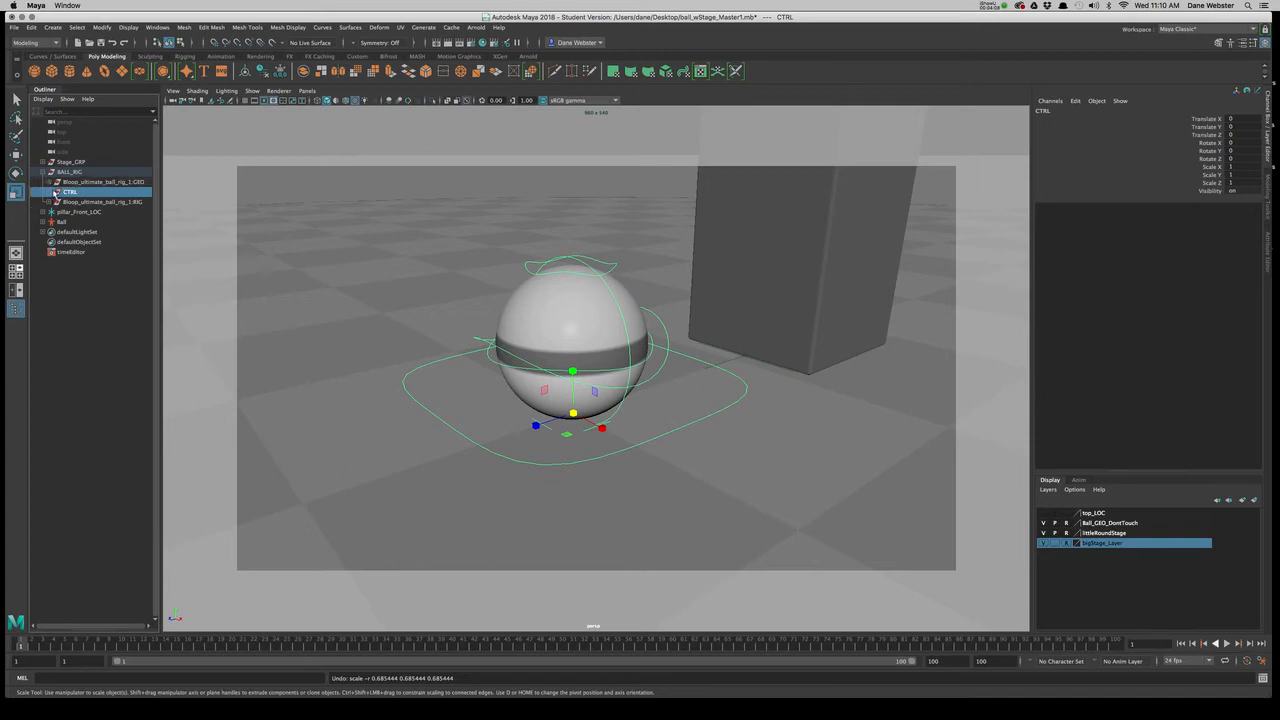
pyautogui.click(42, 172)
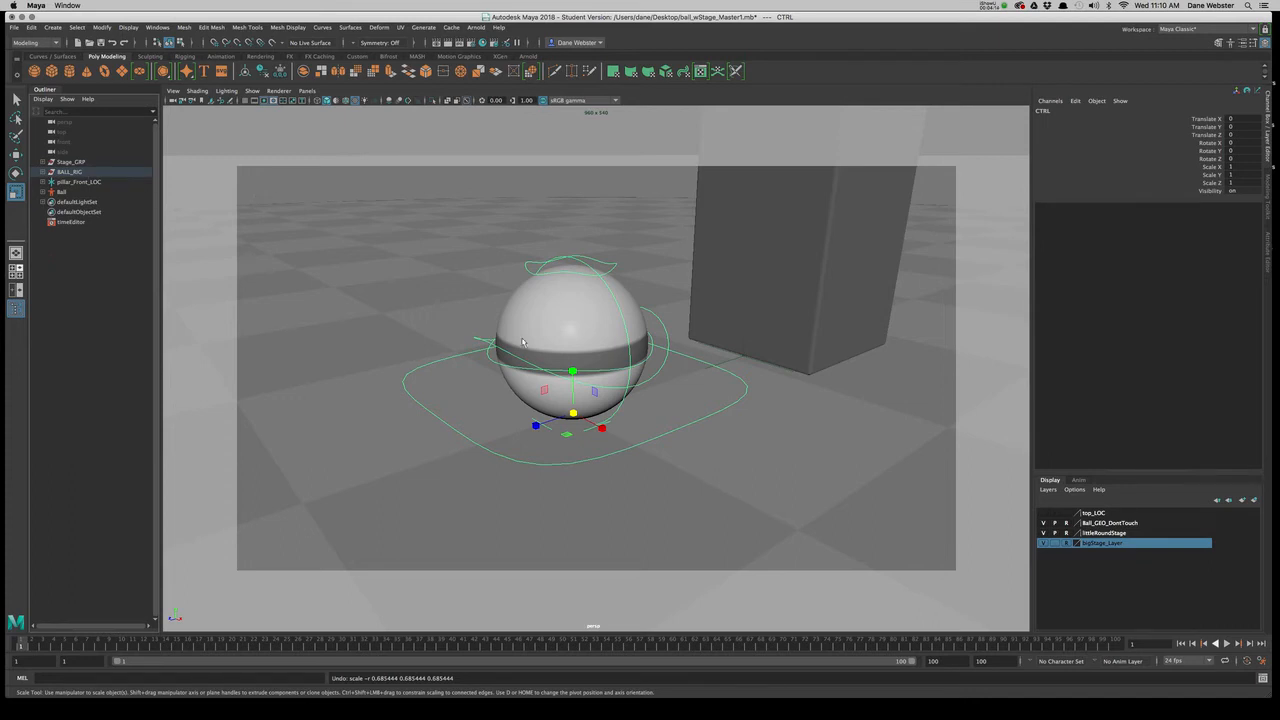
# Select the ball's outer placement control again and clear the selection.
pyautogui.click(700, 410)
pyautogui.click(651, 381)
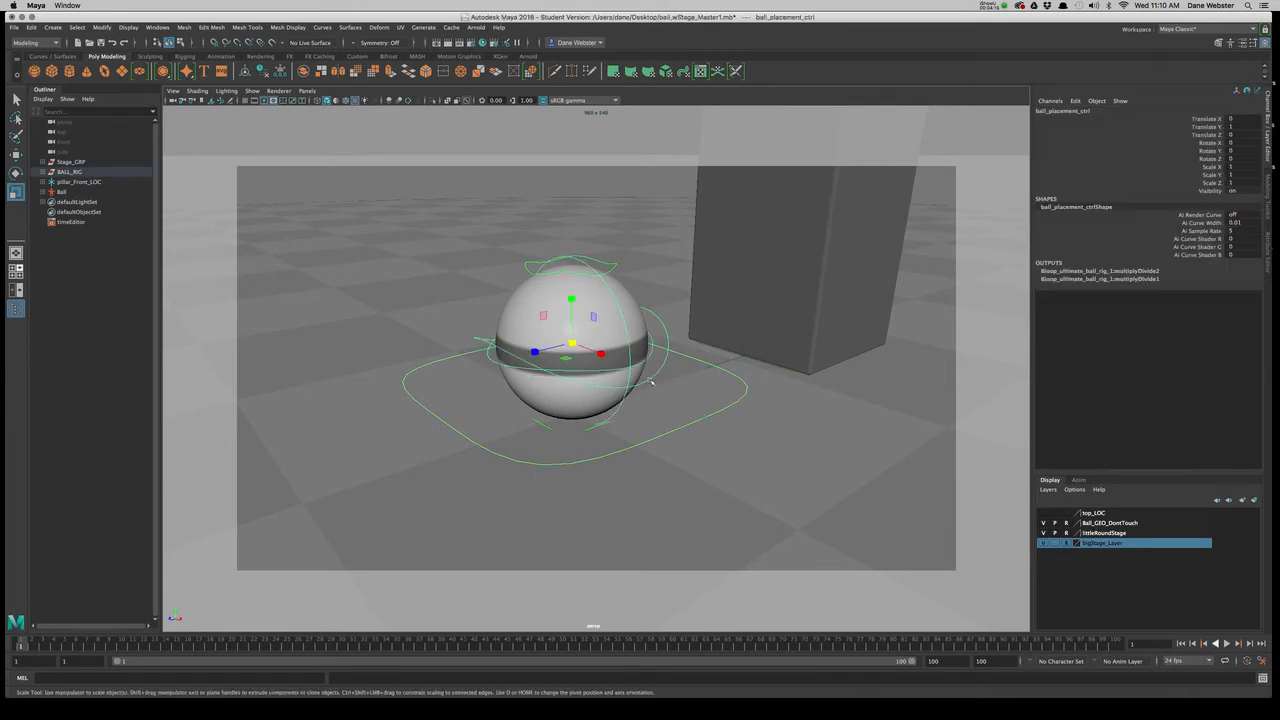
pyautogui.click(573, 343)
pyautogui.click(808, 428)
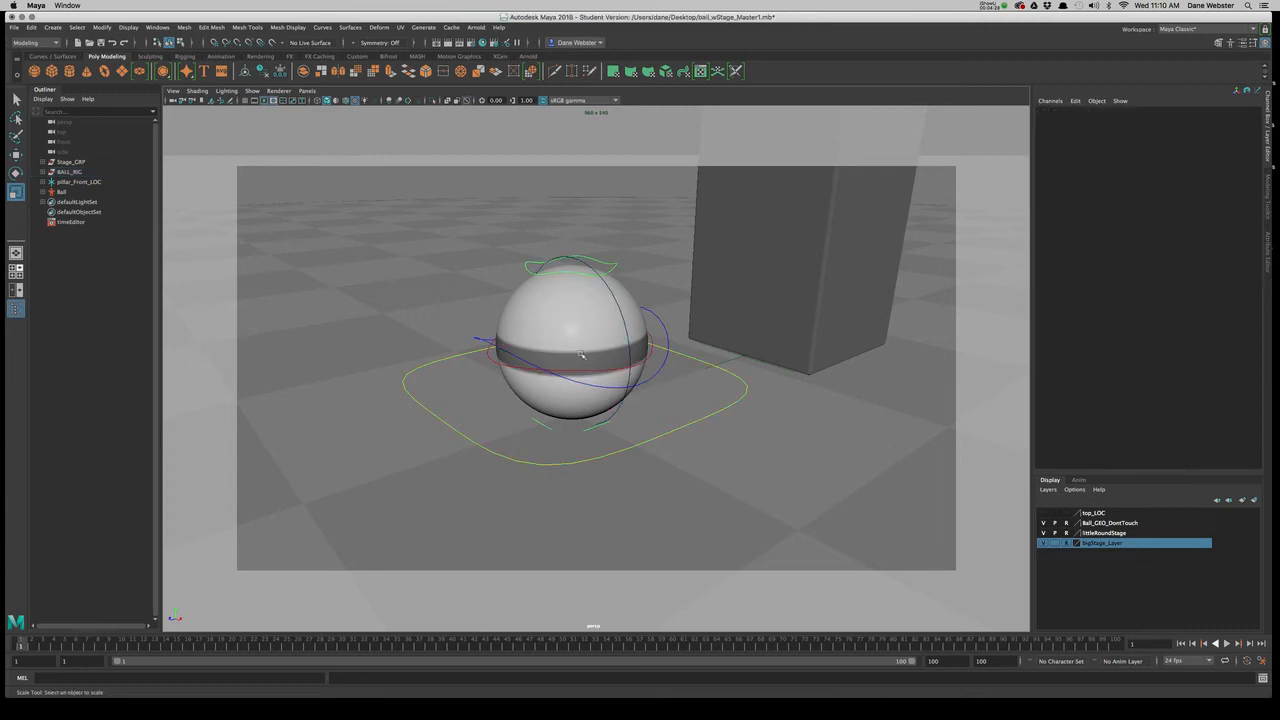
# Shift the ball's move control to about -0.109 in Translate Z, and try raising it along Y, undoing only the raise.
pyautogui.click(664, 328)
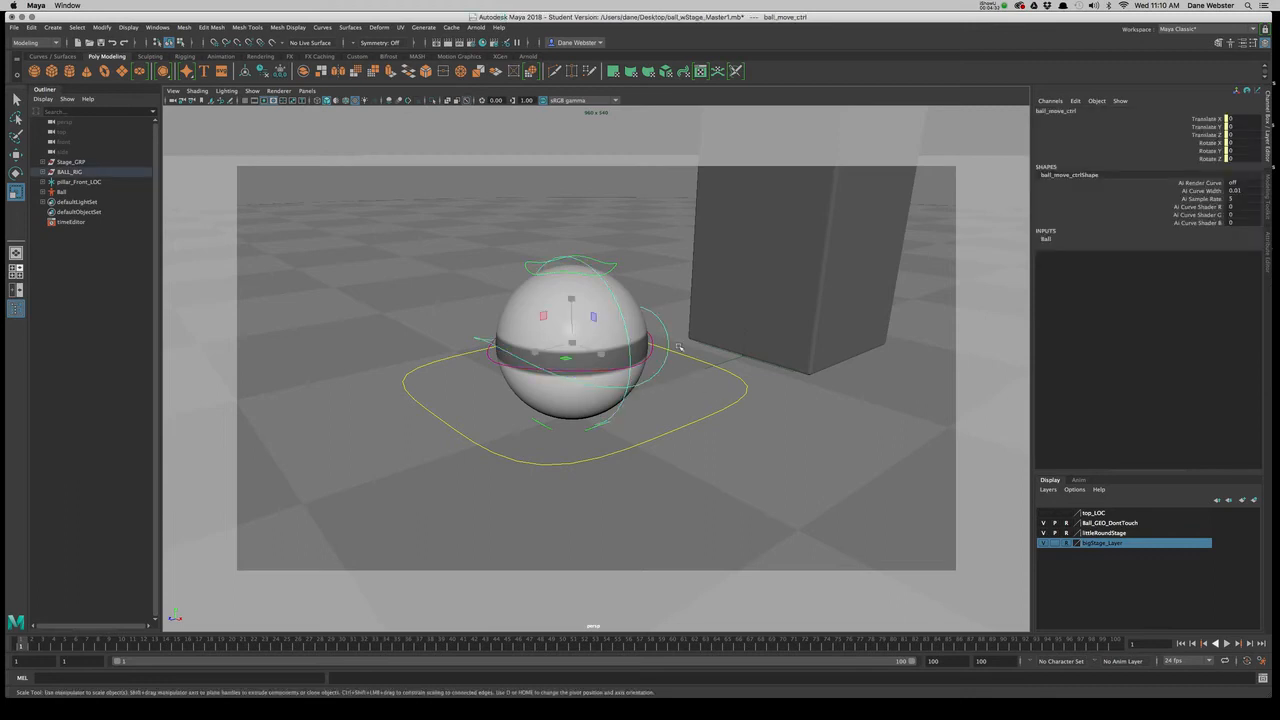
pyautogui.keyDown('alt'); pyautogui.moveTo(697, 370); pyautogui.dragTo(650, 354); pyautogui.keyUp('alt')
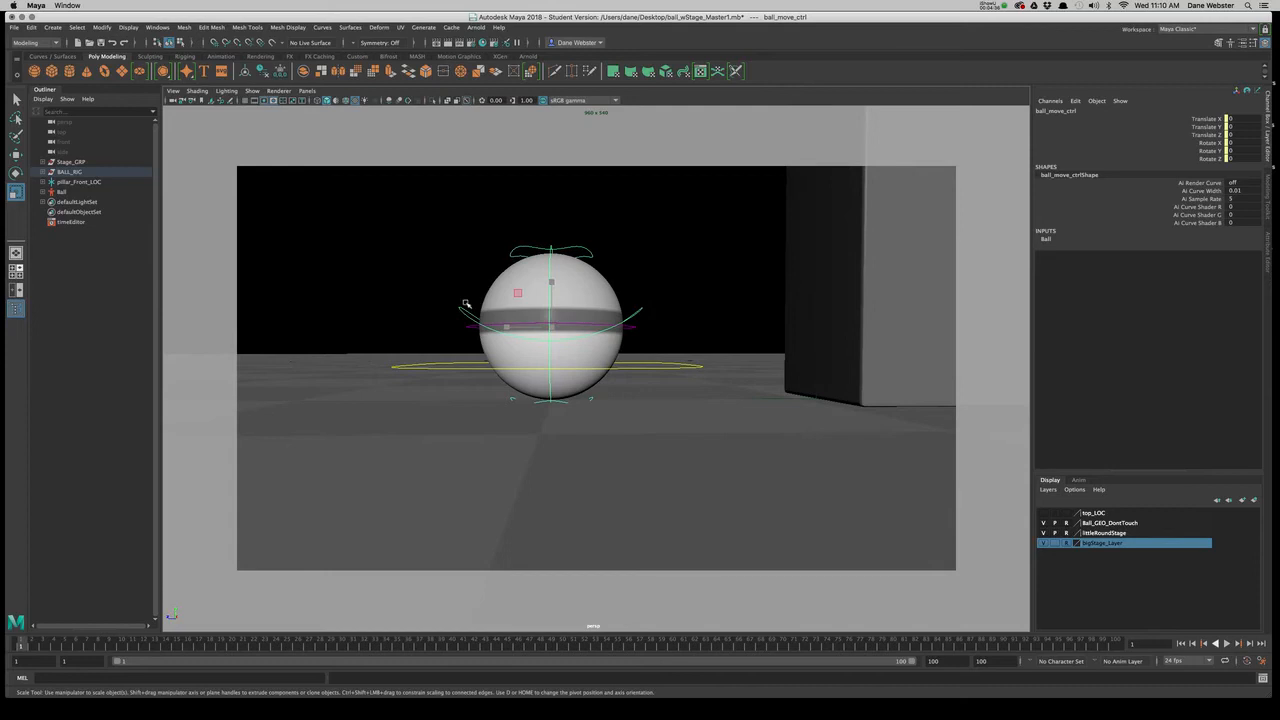
pyautogui.keyDown('alt'); pyautogui.moveTo(571, 361); pyautogui.dragTo(662, 402); pyautogui.keyUp('alt')
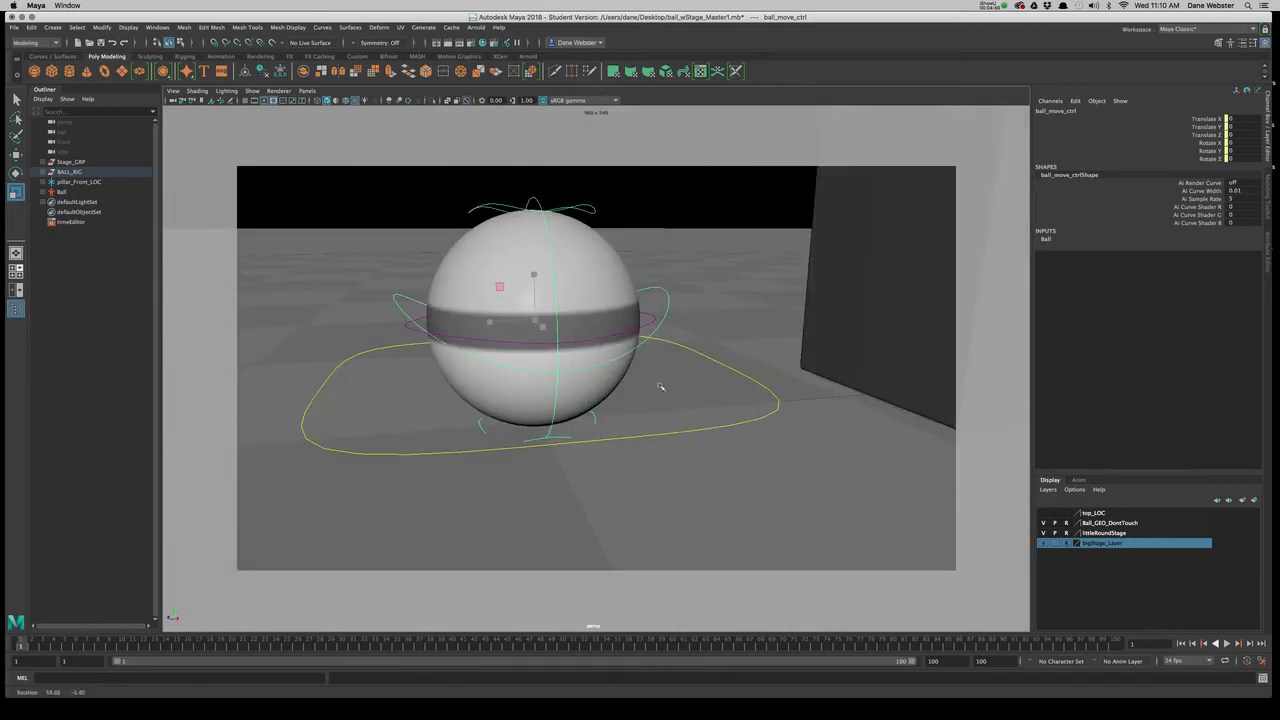
pyautogui.keyDown('alt'); pyautogui.moveTo(716, 361); pyautogui.dragTo(649, 359, button='right'); pyautogui.keyUp('alt')
pyautogui.press('w')
pyautogui.moveTo(492, 330)
pyautogui.mouseDown()
pyautogui.moveTo(471, 335)
pyautogui.moveTo(580, 336)
pyautogui.moveTo(335, 339)
pyautogui.moveTo(517, 330)
pyautogui.mouseUp()
pyautogui.moveTo(556, 281); pyautogui.dragTo(592, 211)
pyautogui.hotkey('ctrl', 'z')
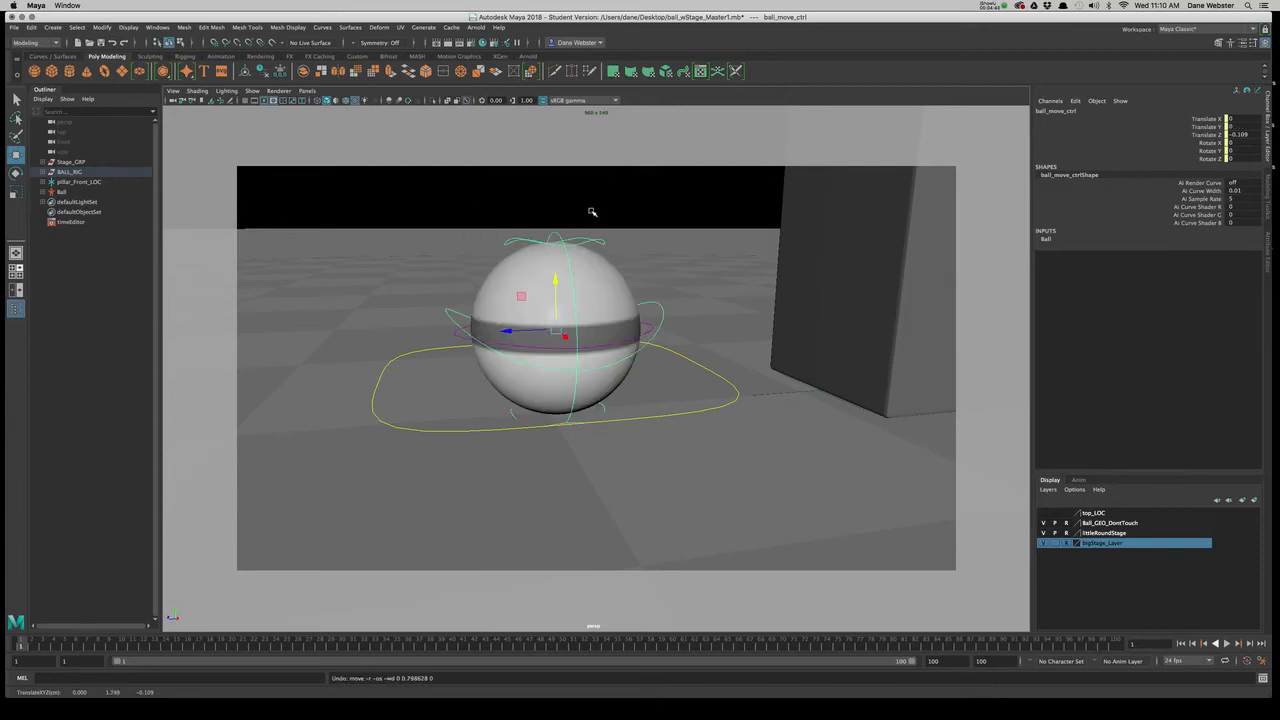
# Undo the move control's shift along Z and clear the selection in the perspective view.
pyautogui.hotkey('ctrl', 'z')
pyautogui.keyDown('alt'); pyautogui.moveTo(583, 297); pyautogui.dragTo(610, 314); pyautogui.keyUp('alt')
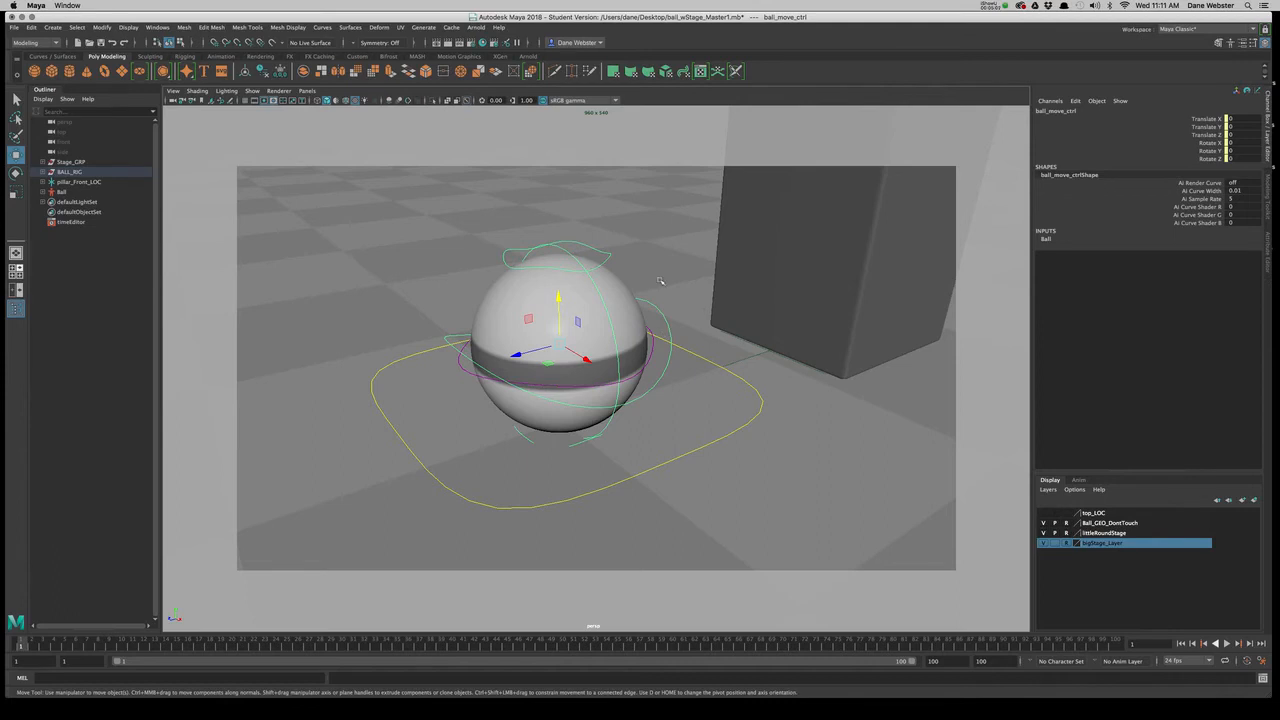
pyautogui.click(686, 284)
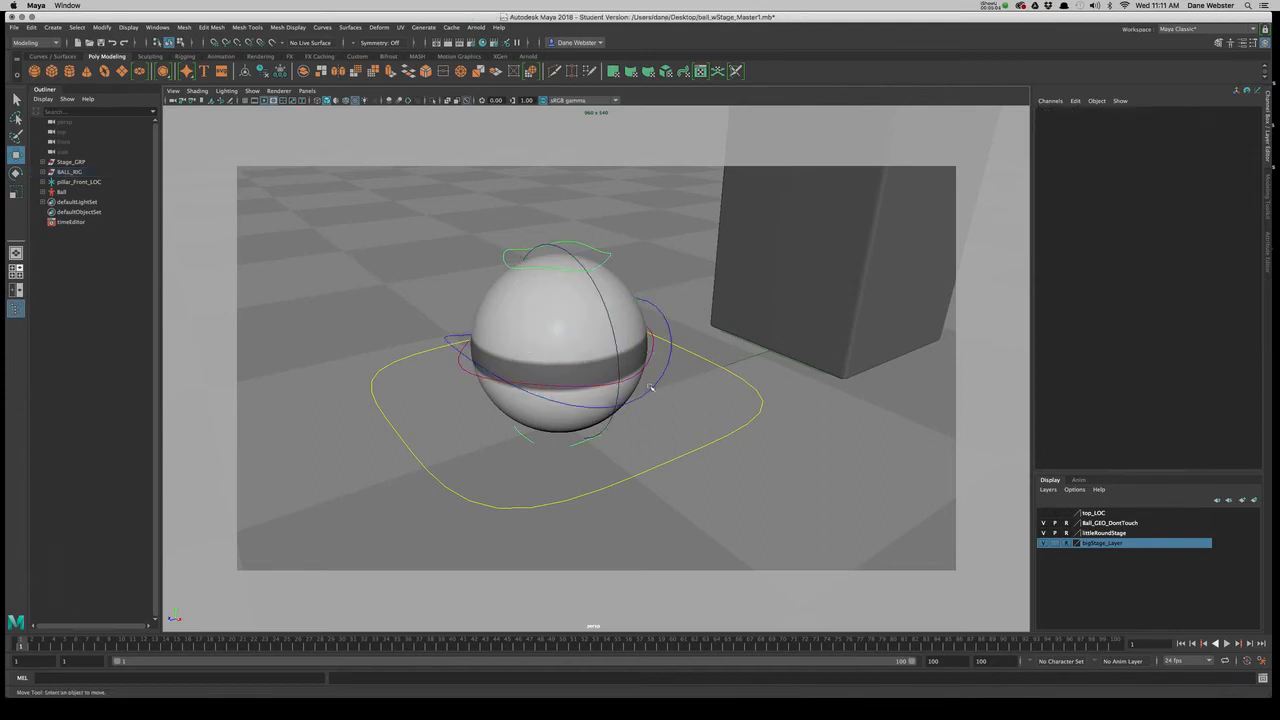
# Try spinning the ball about X with its rotate control, undo the rotation and clear the selection.
pyautogui.click(651, 355)
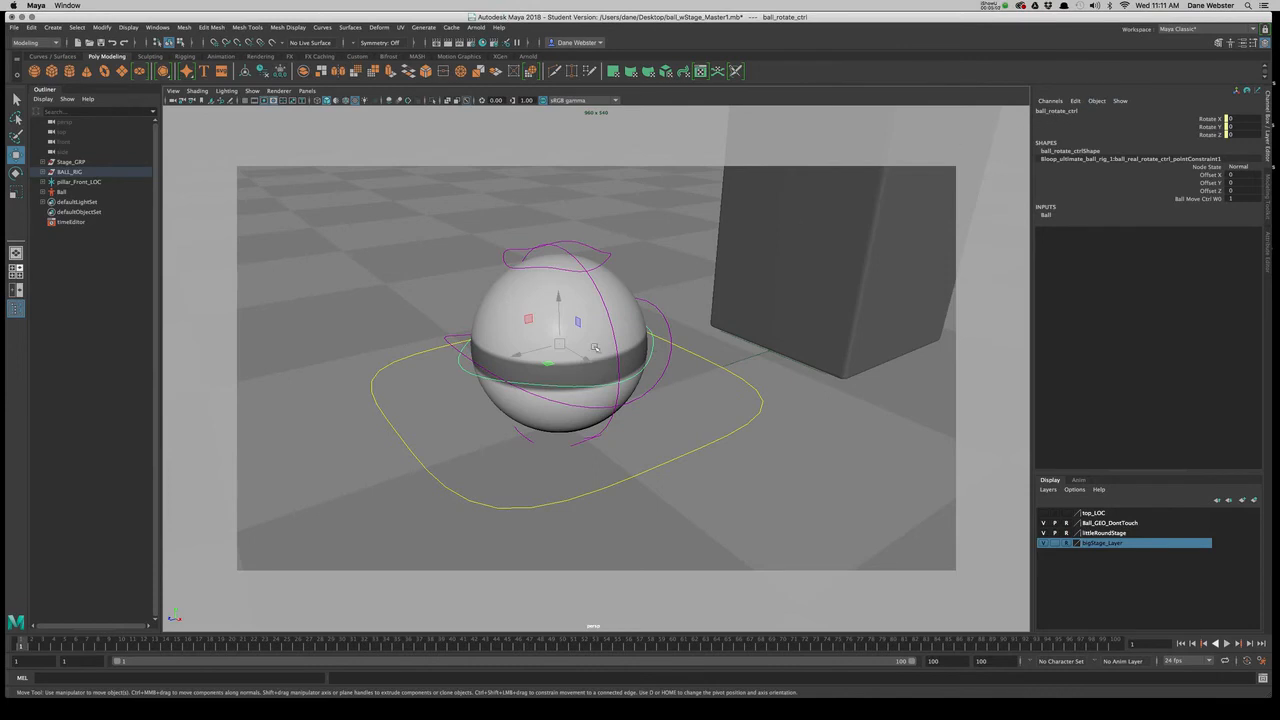
pyautogui.press('e')
pyautogui.moveTo(550, 313); pyautogui.dragTo(557, 391)
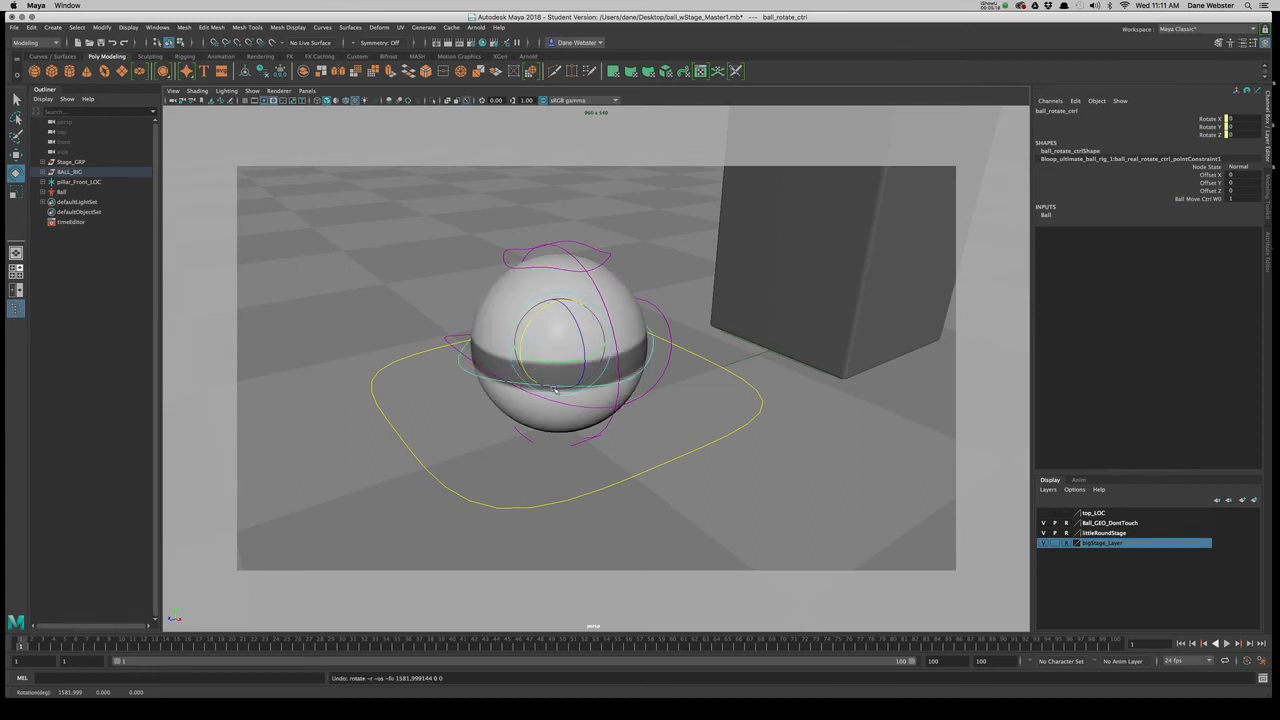
pyautogui.click(617, 272)
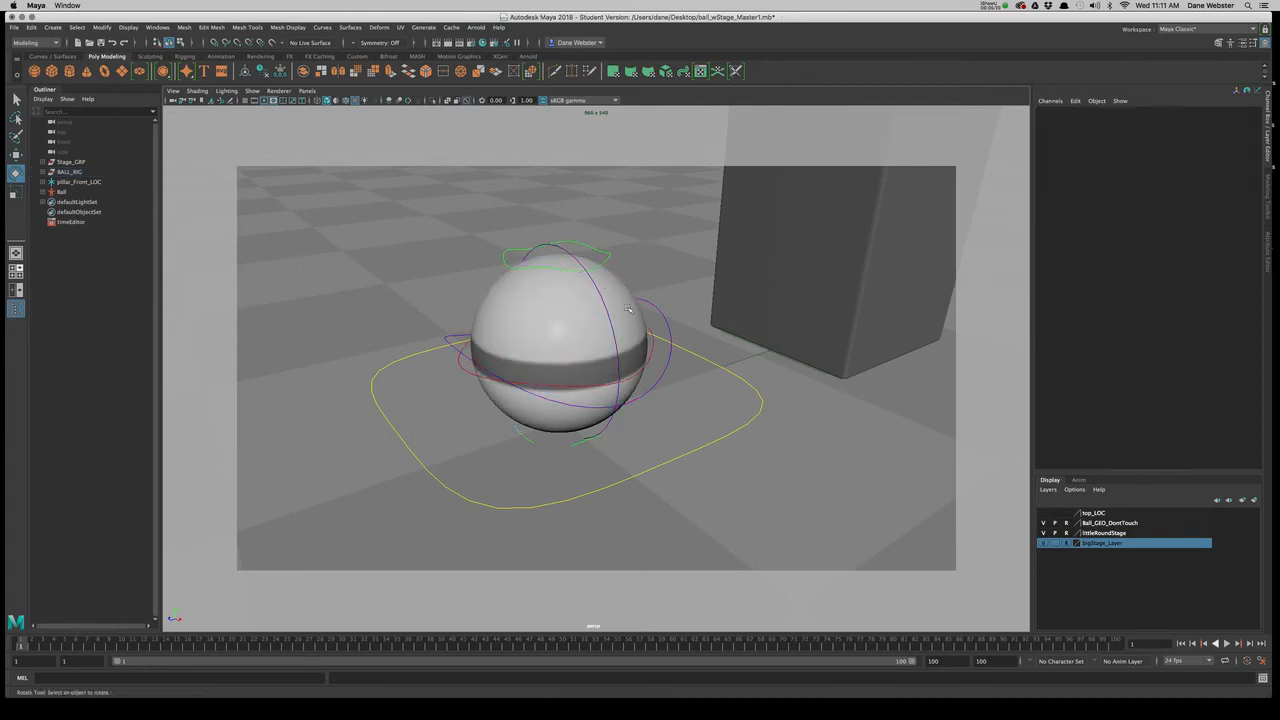
# Change from the perspective view to the side view, framed closely on the ball.
pyautogui.keyDown('alt'); pyautogui.moveTo(631, 230); pyautogui.dragTo(578, 266); pyautogui.keyUp('alt')
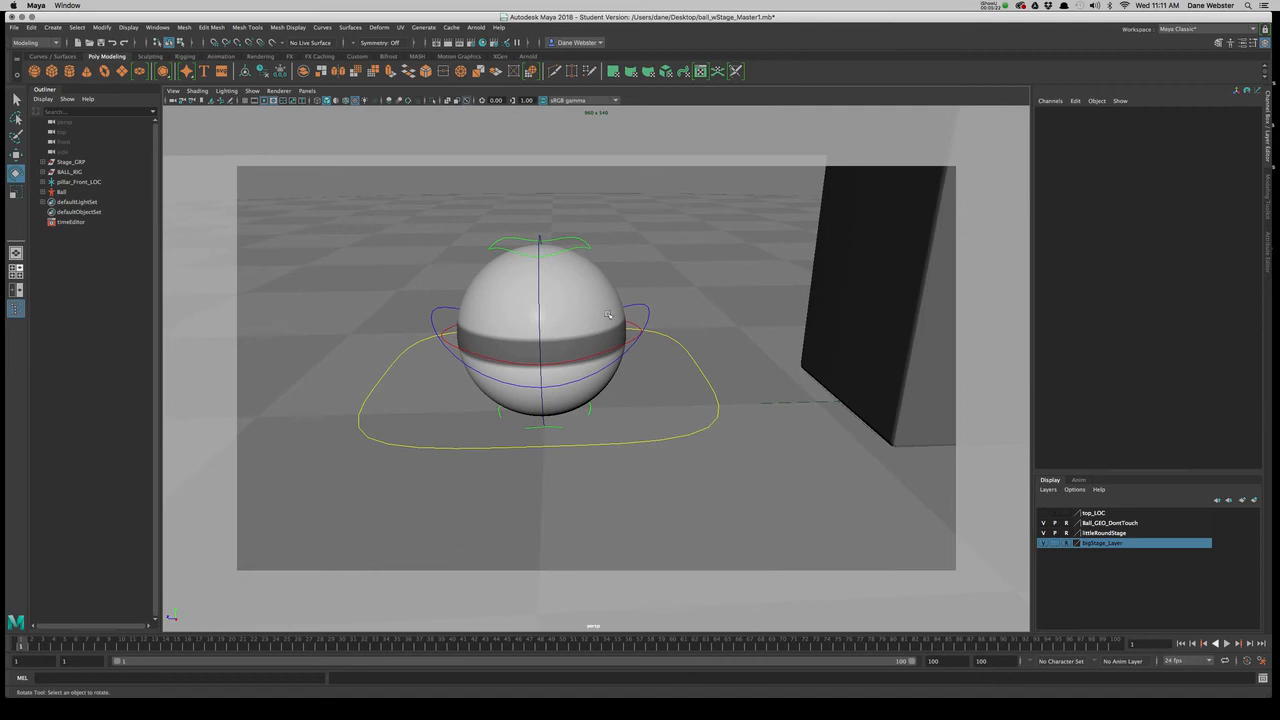
pyautogui.press('space')
pyautogui.moveTo(640, 300); pyautogui.dragTo(678, 300)
pyautogui.keyDown('alt'); pyautogui.moveTo(714, 353); pyautogui.dragTo(613, 403, button='right'); pyautogui.keyUp('alt')
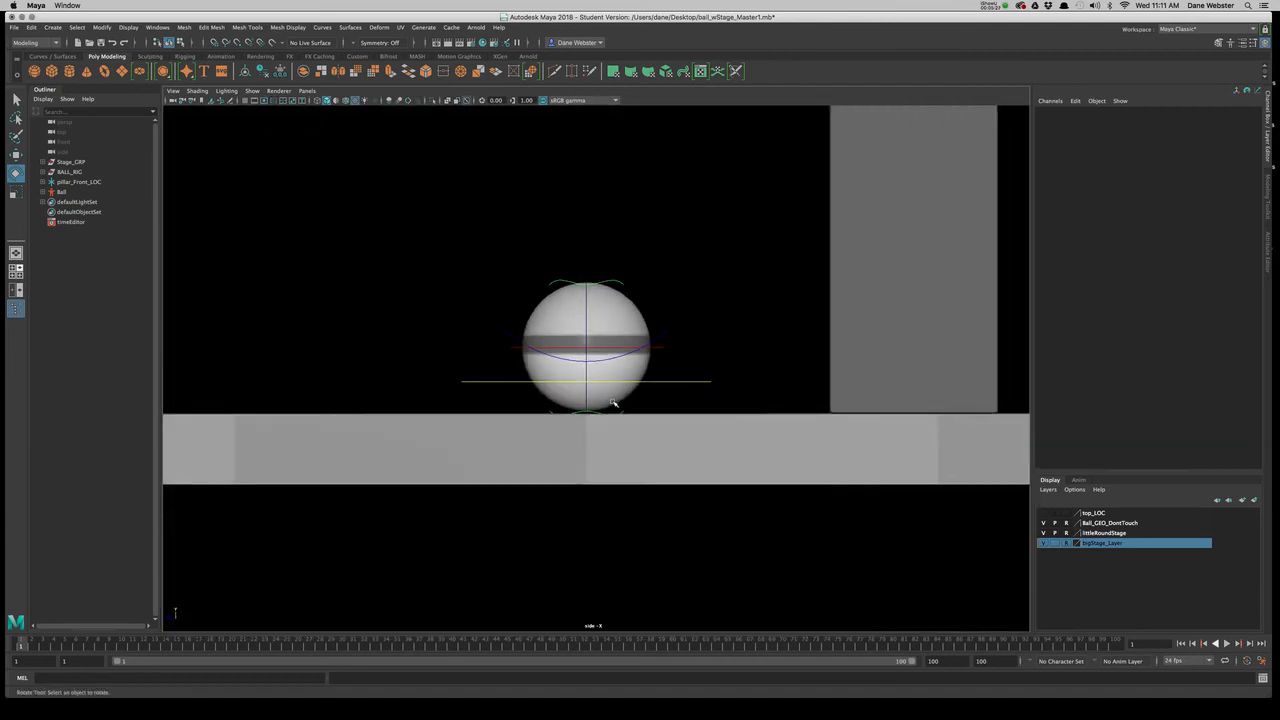
# Squash the ball with its top control, and stretch it to about 0.58 in Translate Y and -0.848 in Translate Z.
pyautogui.click(618, 282)
pyautogui.press('w')
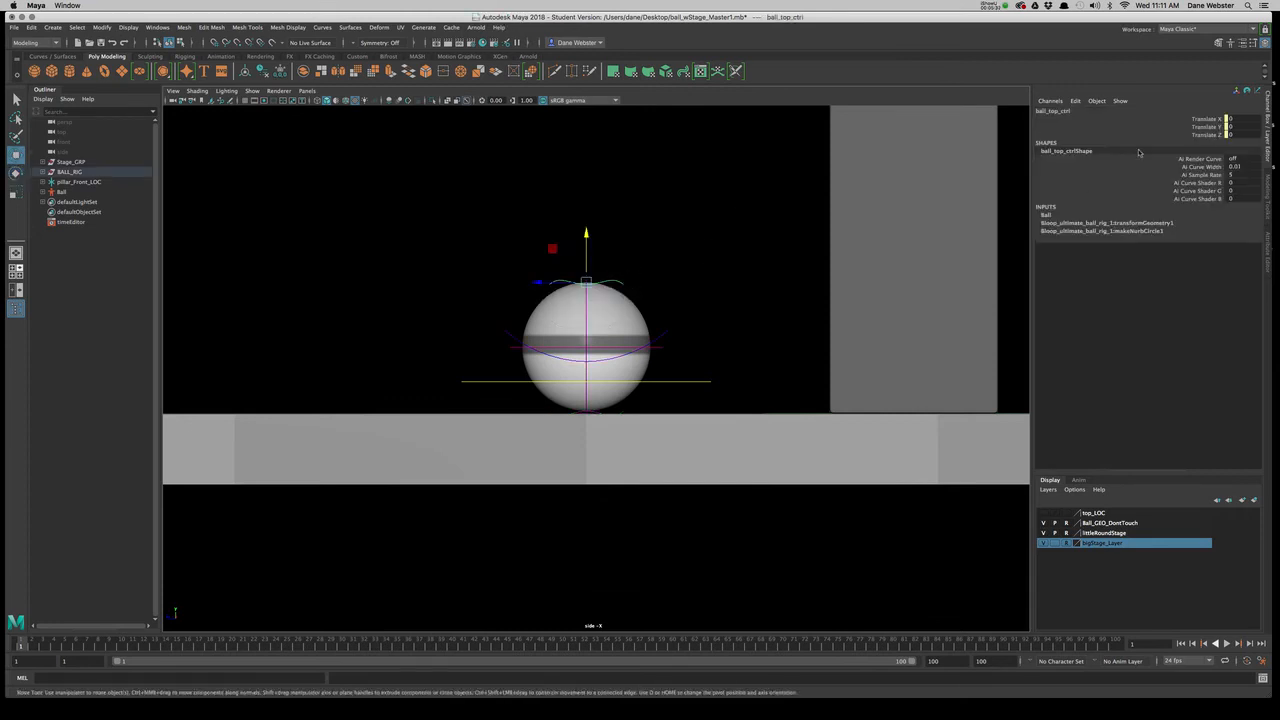
pyautogui.moveTo(586, 280); pyautogui.dragTo(621, 271)
pyautogui.moveTo(613, 320); pyautogui.dragTo(574, 419)
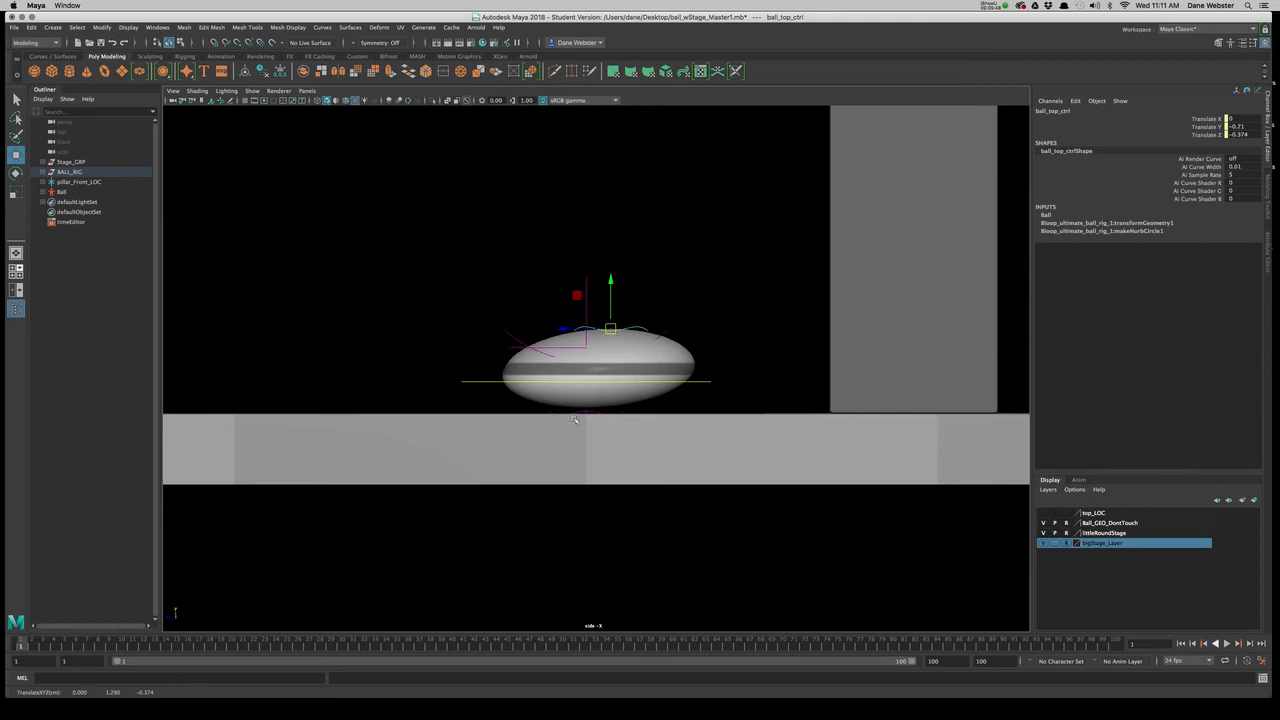
pyautogui.moveTo(609, 328); pyautogui.dragTo(642, 244)
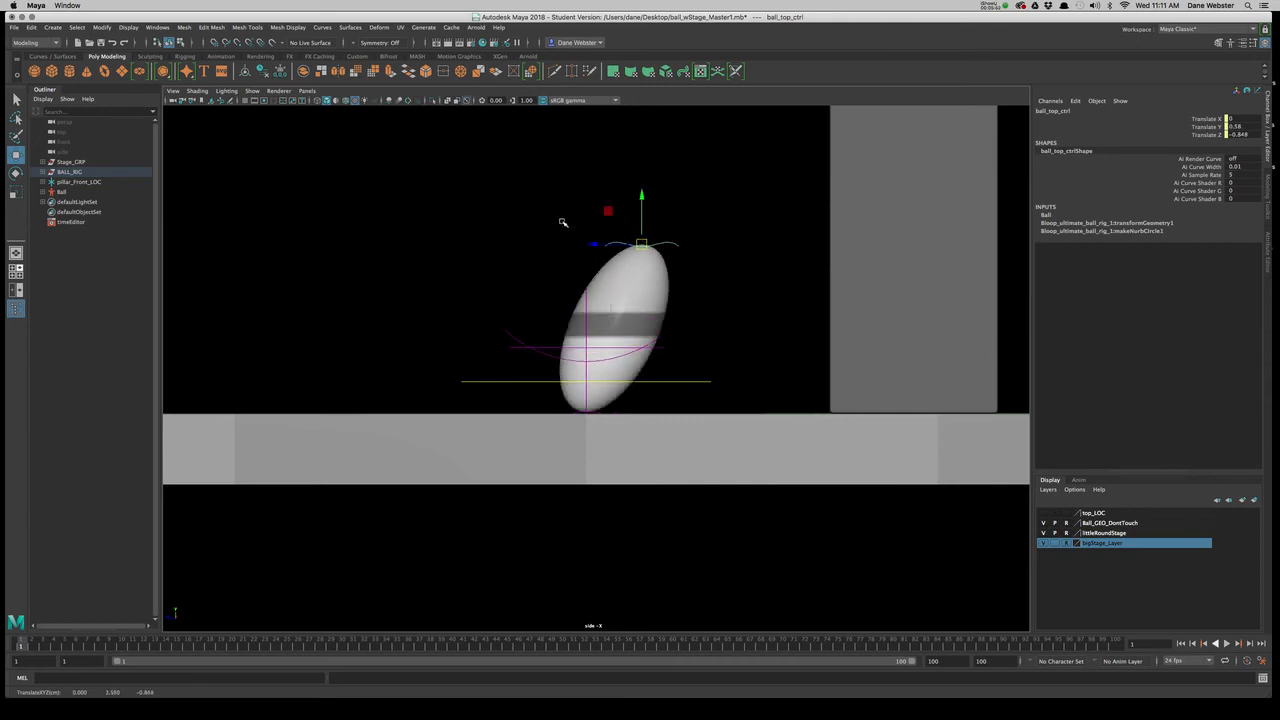
# Compare wireframe, shaded and textured display while stretching the top control to about 0.909 in Translate Y and -1.092 in Translate Z.
pyautogui.press('4')
pyautogui.press('5')
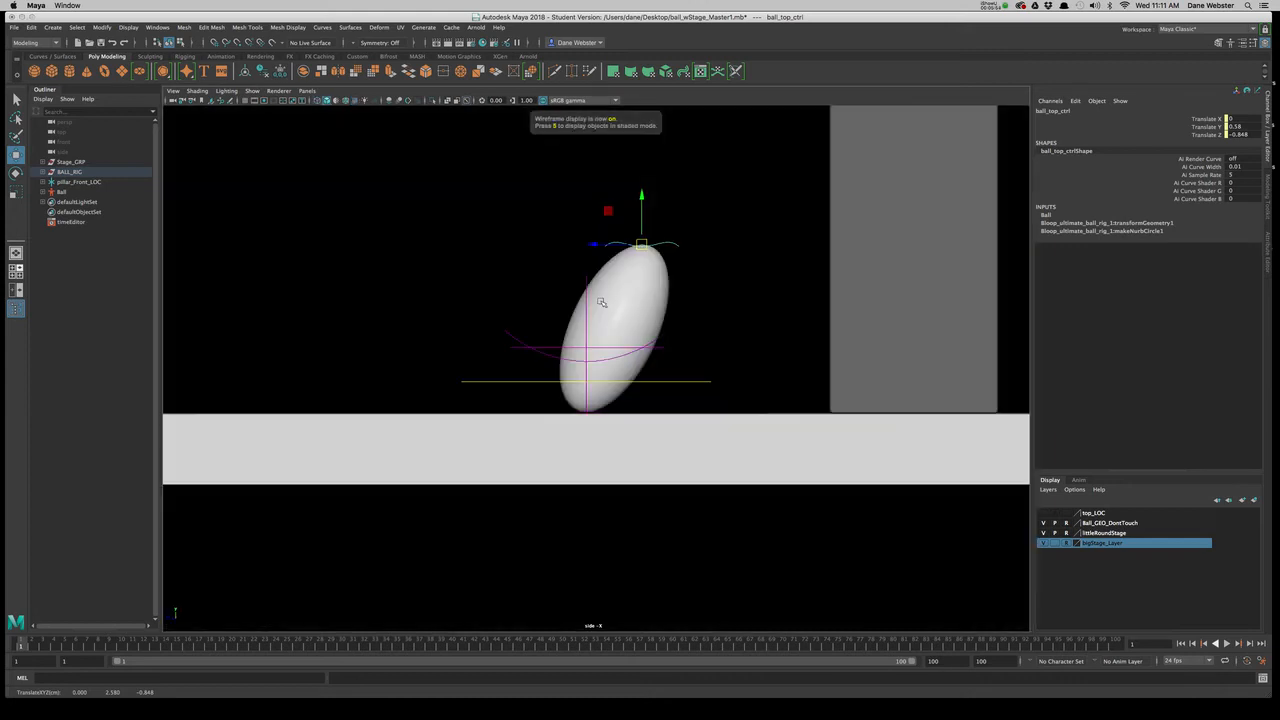
pyautogui.press('4')
pyautogui.moveTo(641, 246); pyautogui.dragTo(657, 222)
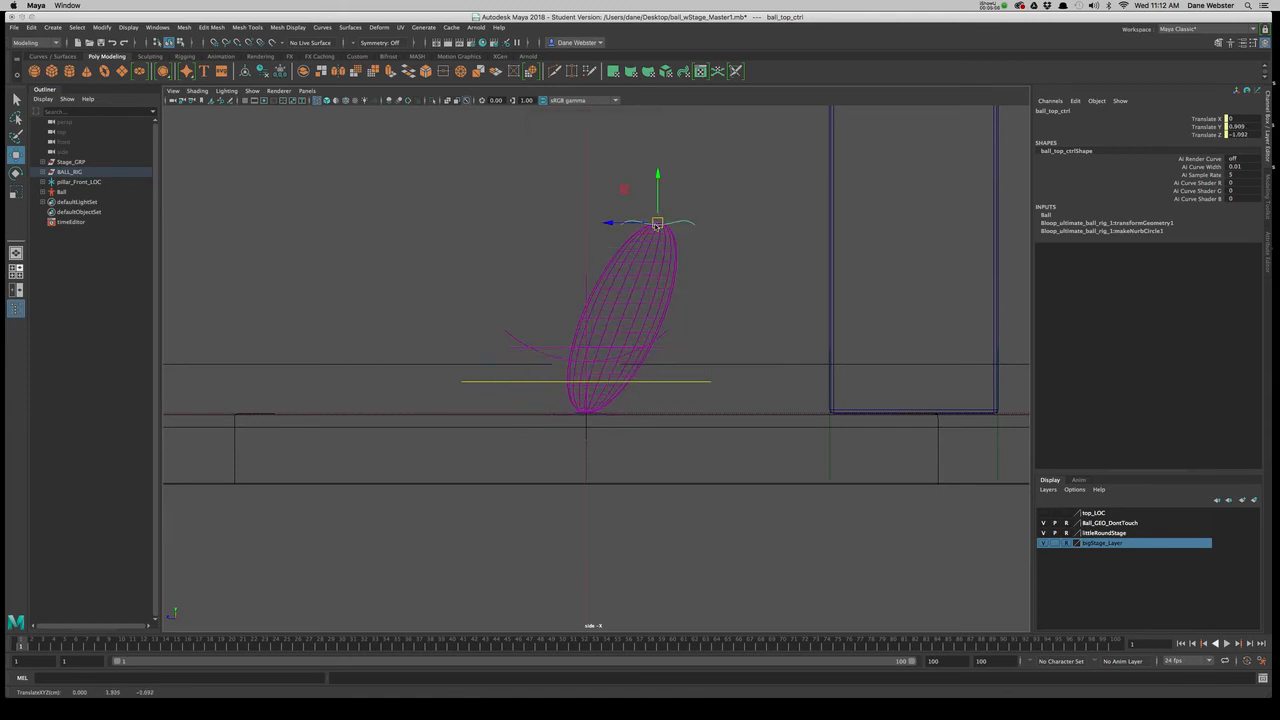
pyautogui.press('5')
pyautogui.press('6')
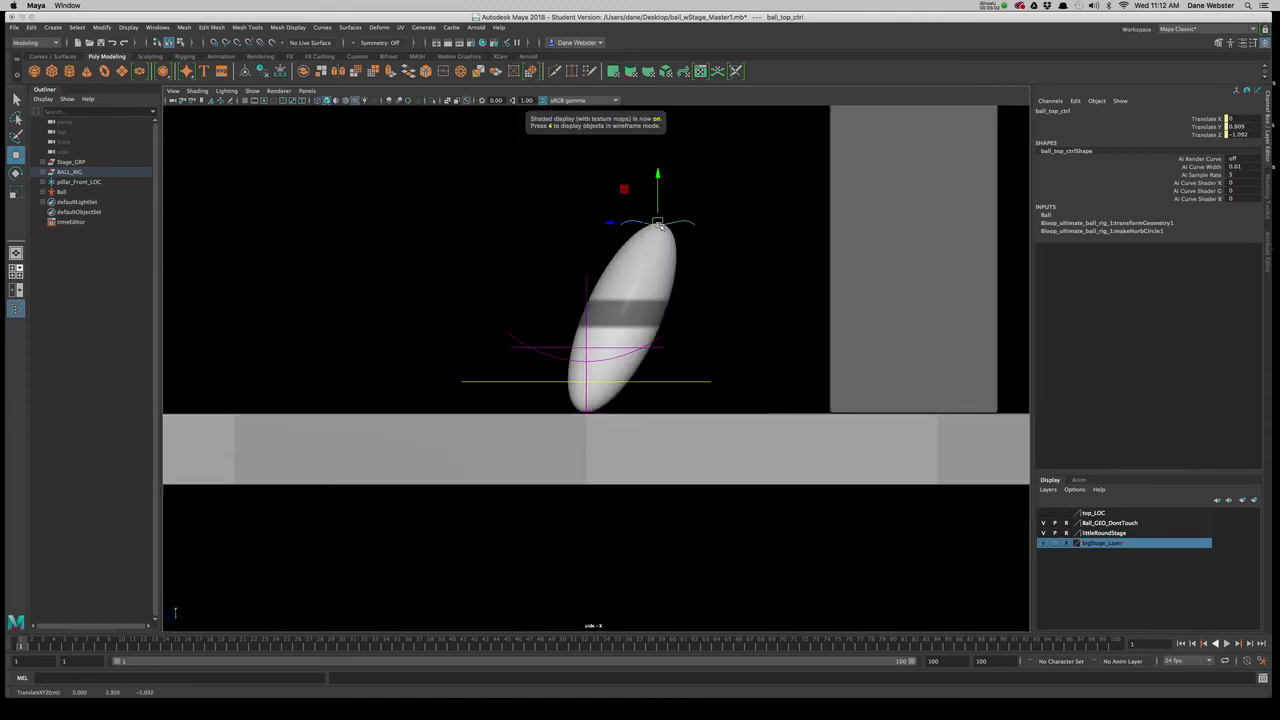
pyautogui.press('5')
pyautogui.press('4')
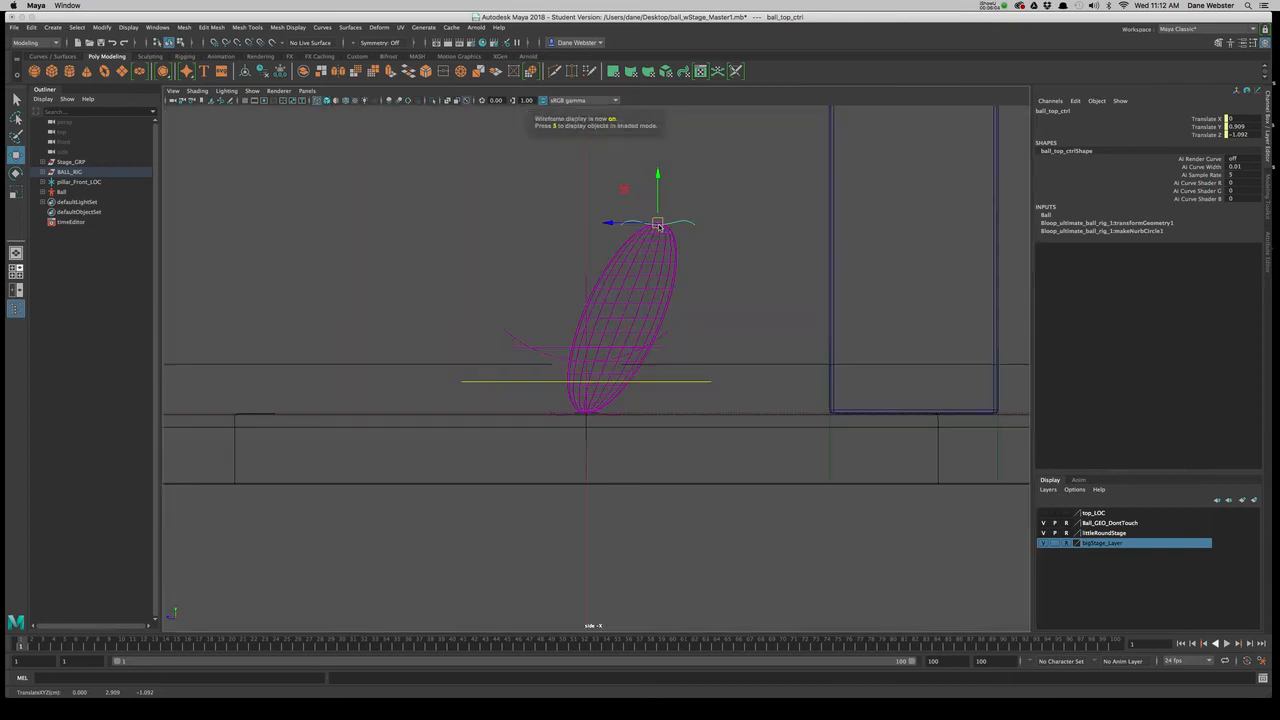
pyautogui.press('5')
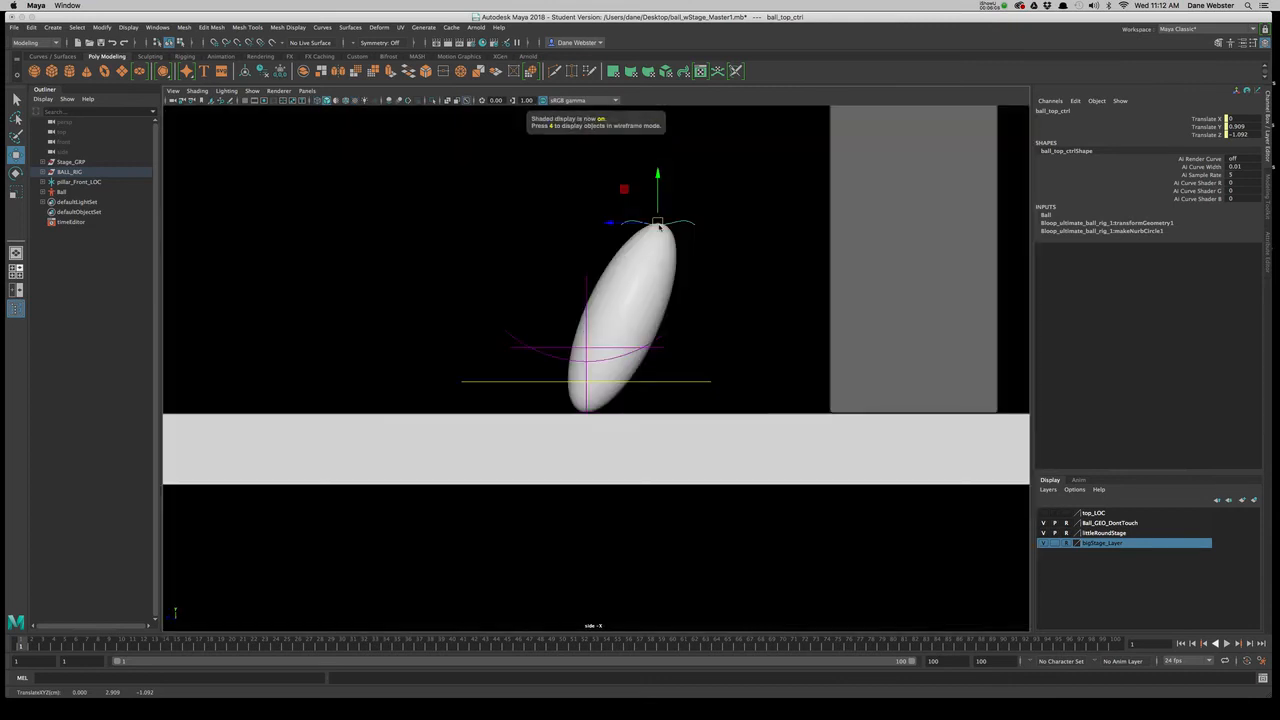
pyautogui.press('6')
# Lower the top control slightly, reset its Translate Y and Translate Z to 0, and clear the selection.
pyautogui.moveTo(660, 218); pyautogui.dragTo(645, 247)
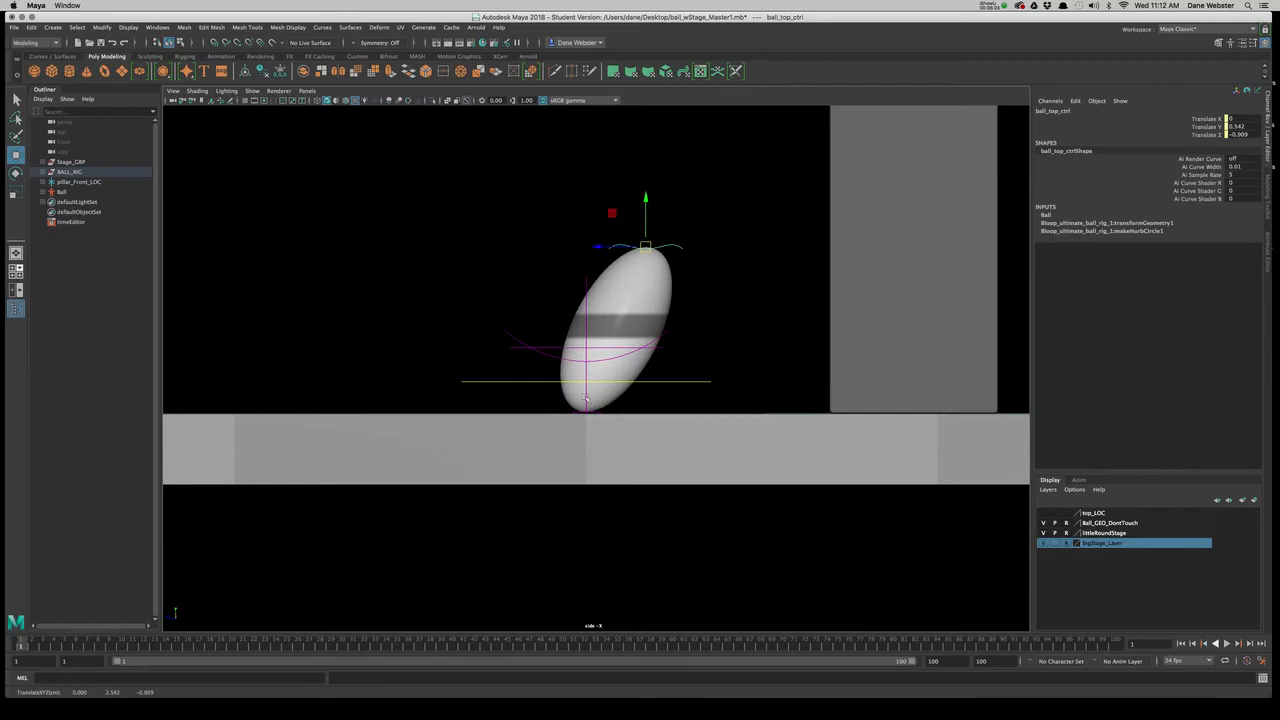
pyautogui.moveTo(1251, 126); pyautogui.dragTo(1248, 133)
pyautogui.write('0')
pyautogui.press('Return')
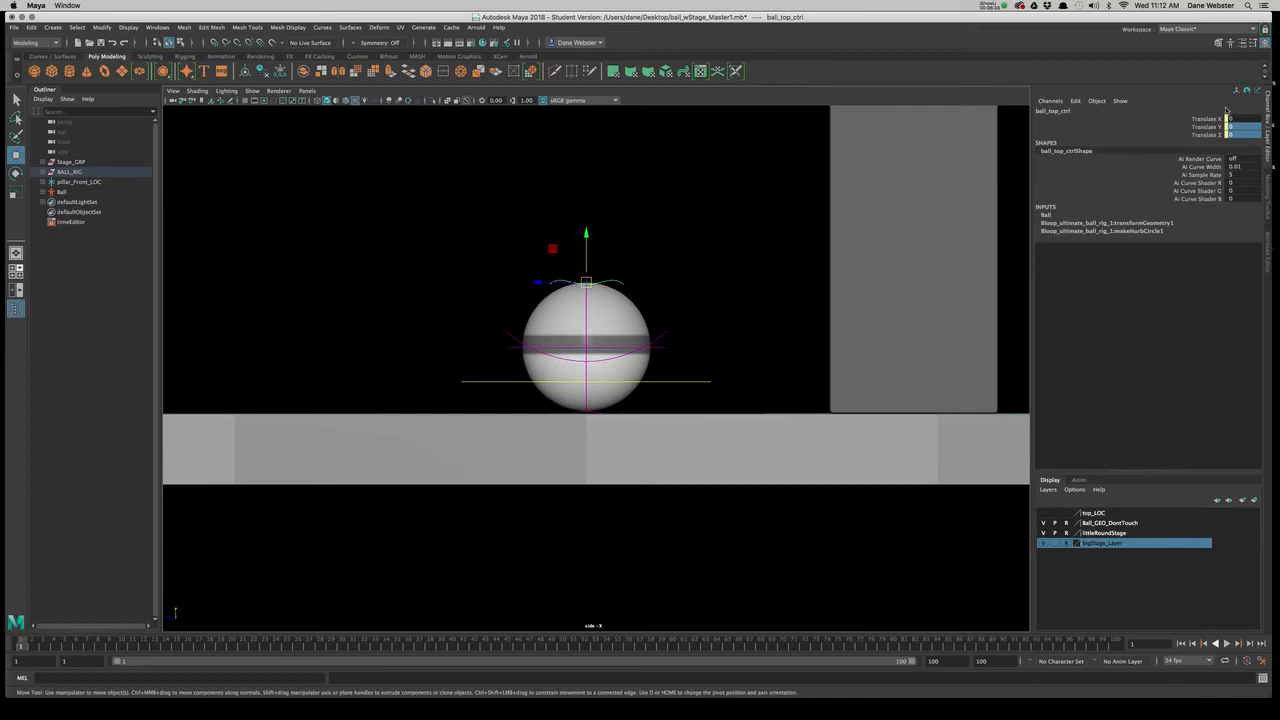
pyautogui.click(725, 255)
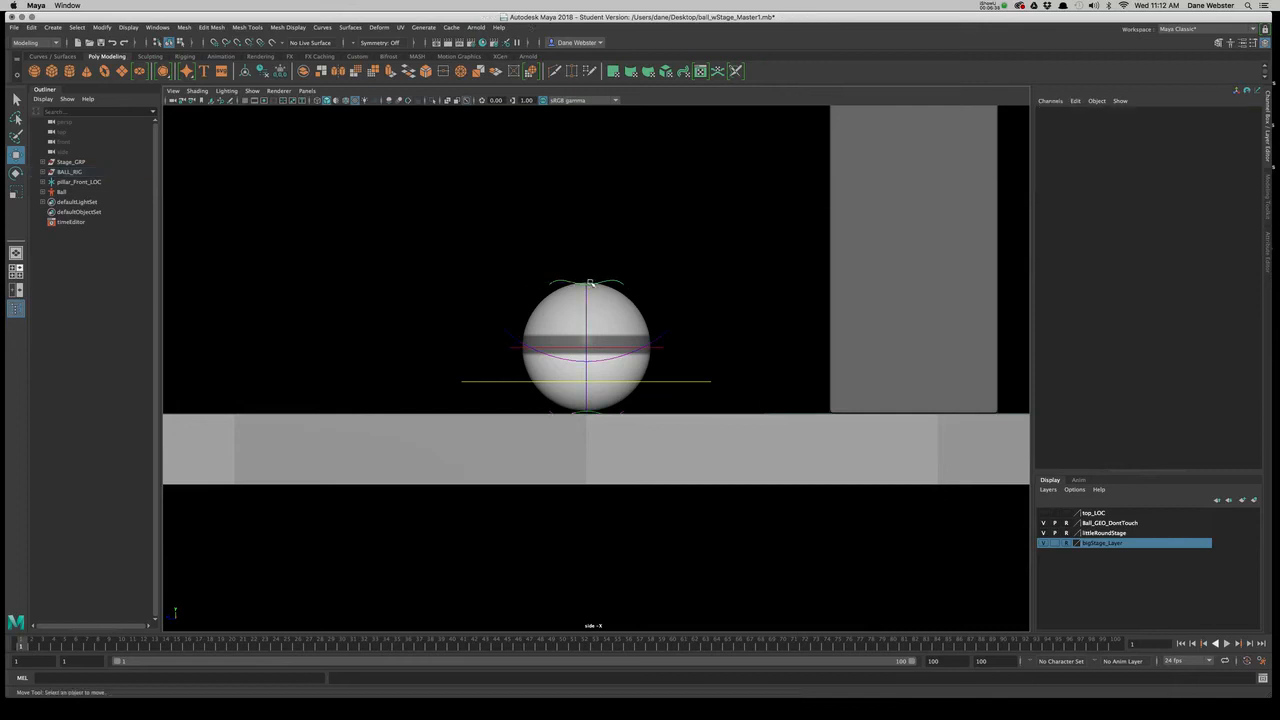
# Review the channels of the top control and the placement control by selecting each in turn, clearing the selection each time.
pyautogui.click(603, 281)
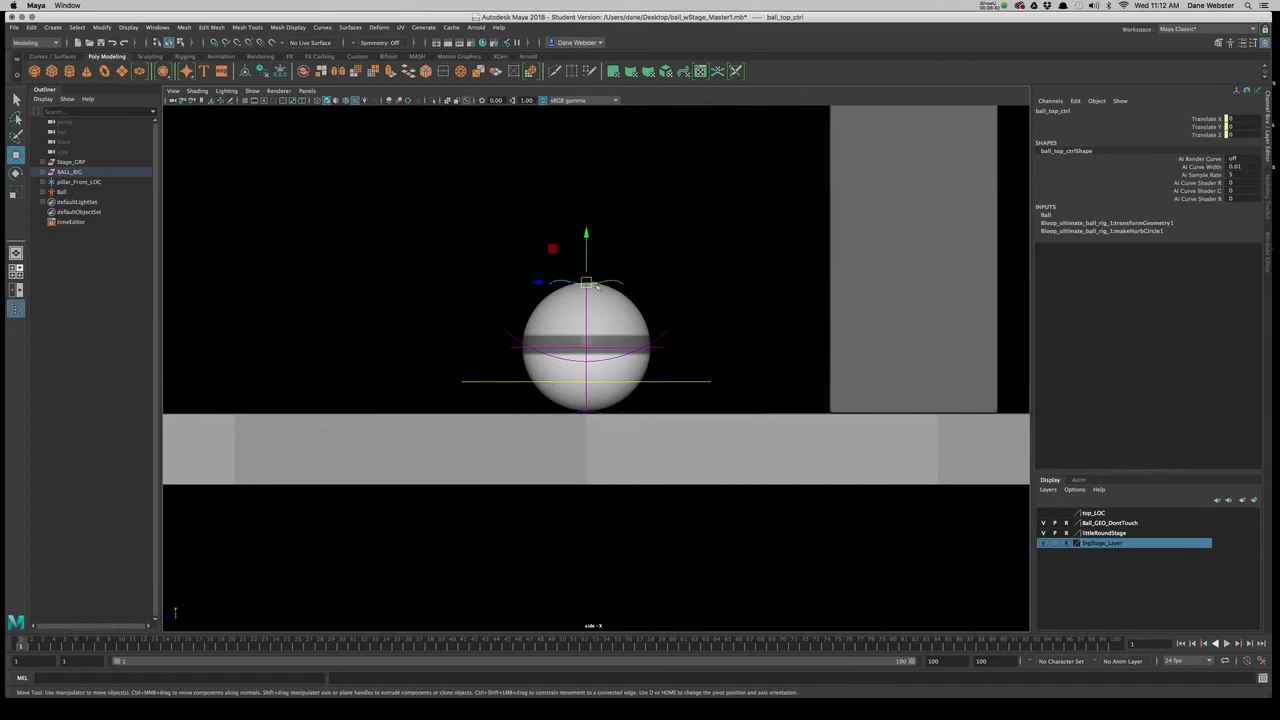
pyautogui.click(762, 318)
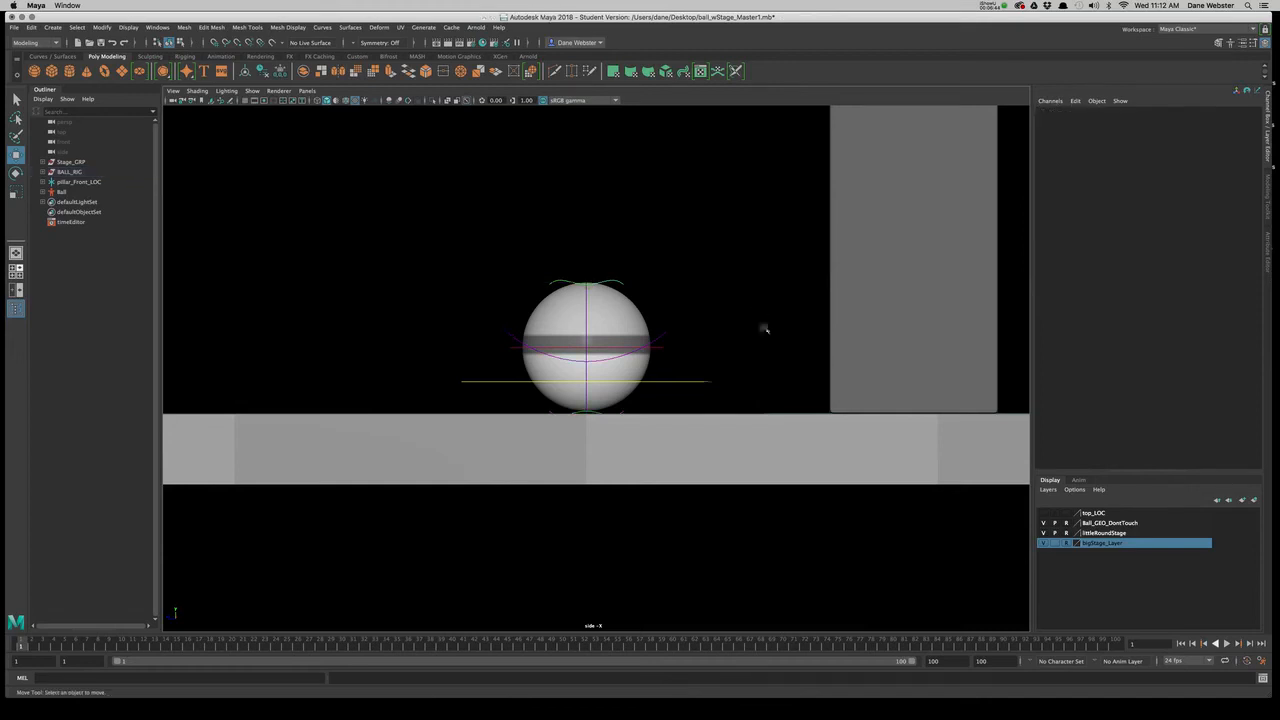
pyautogui.click(688, 381)
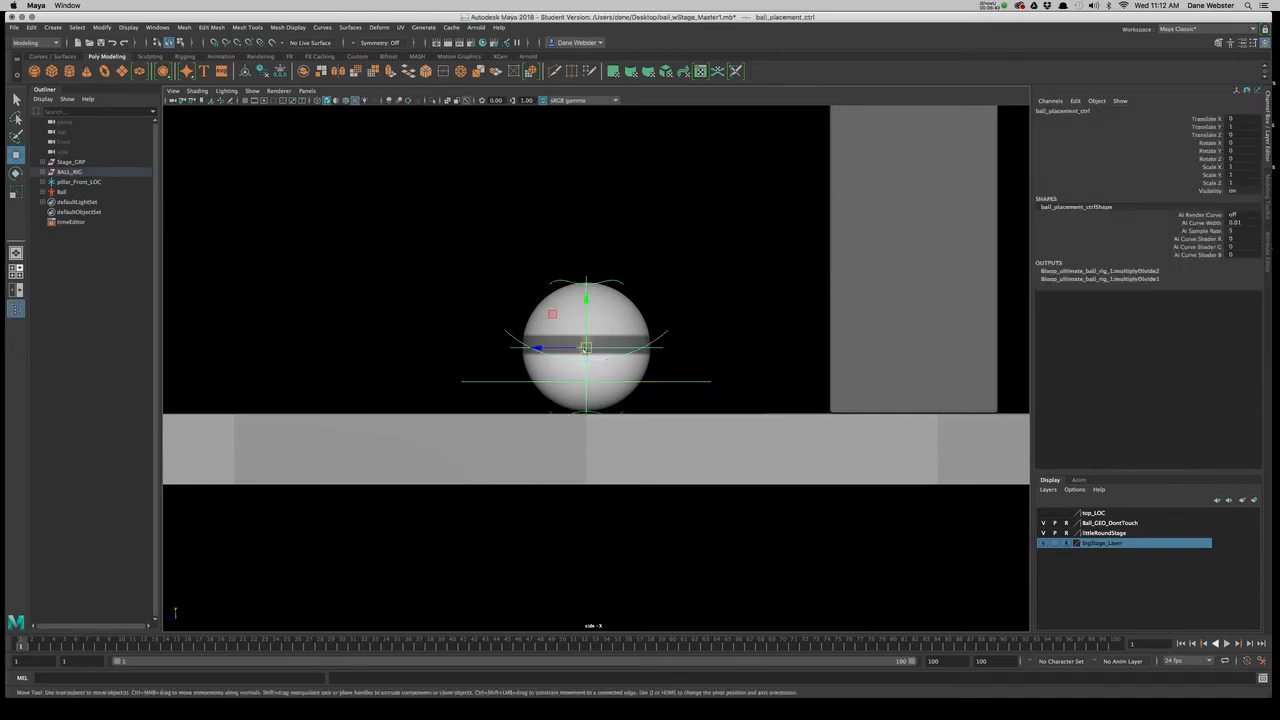
pyautogui.click(695, 333)
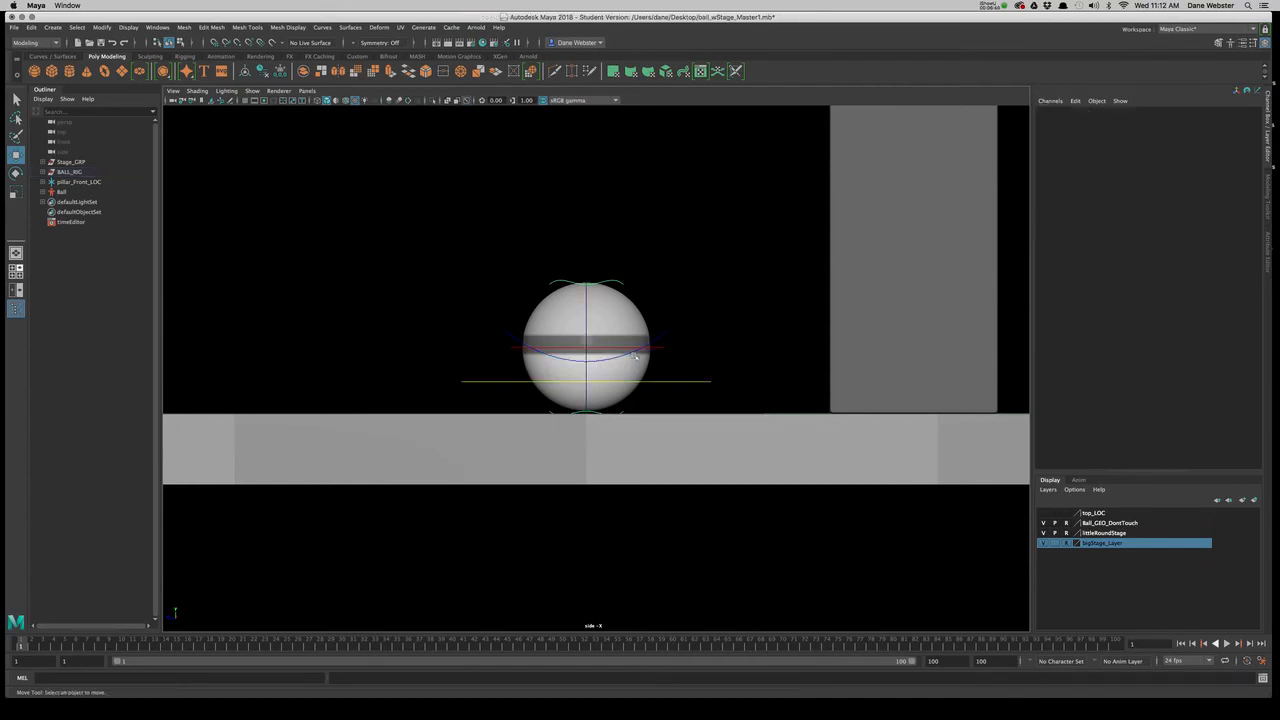
# Try moving the ball with its move control in the side view, undo the movement and clear the selection.
pyautogui.click(662, 339)
pyautogui.moveTo(543, 349); pyautogui.dragTo(549, 225)
pyautogui.press('super+z')
pyautogui.press('super+z')
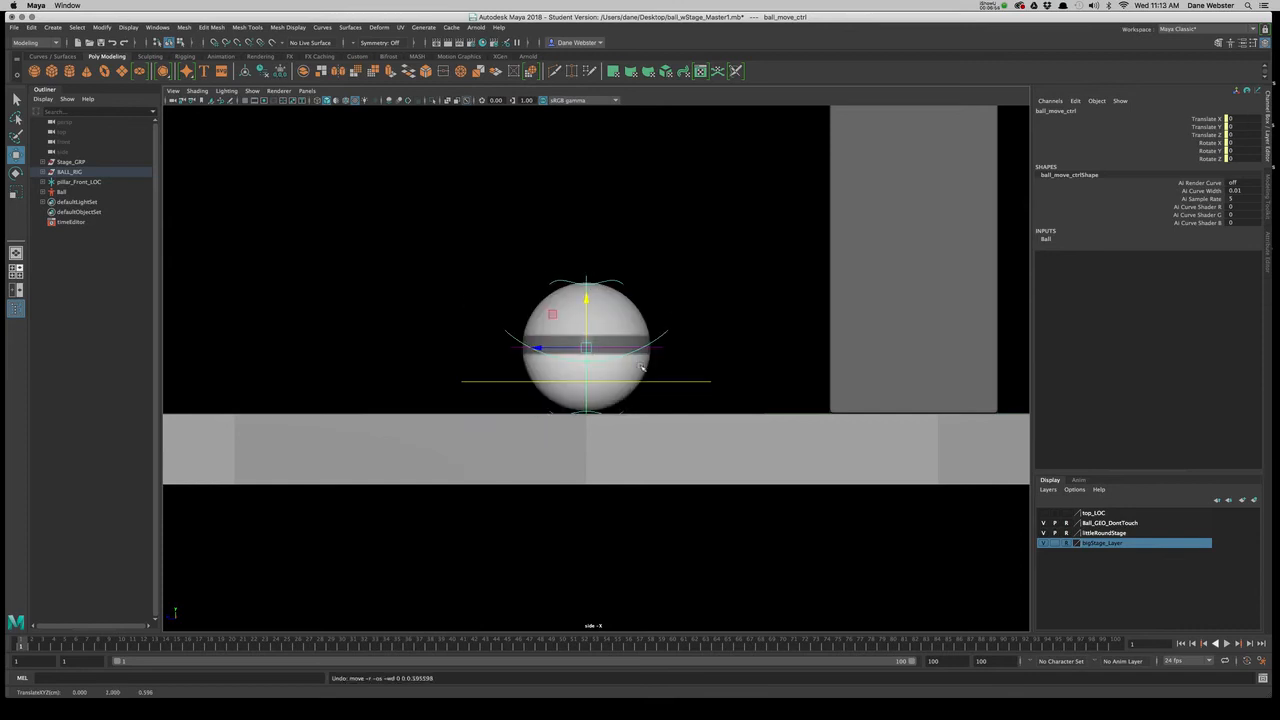
pyautogui.click(659, 350)
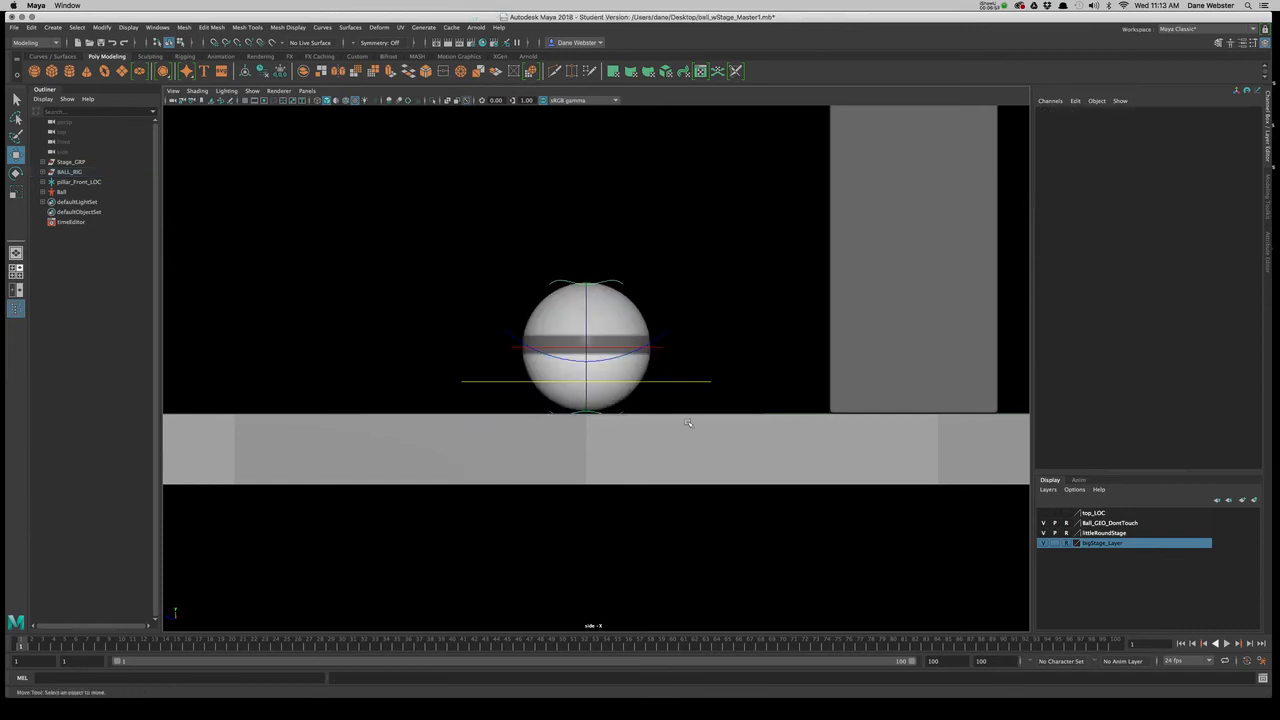
# Try rotating the ball's rotate control to about 306 degrees in Rotate X, and undo the rotation.
pyautogui.click(661, 349)
pyautogui.press('e')
pyautogui.moveTo(630, 338); pyautogui.dragTo(610, 367)
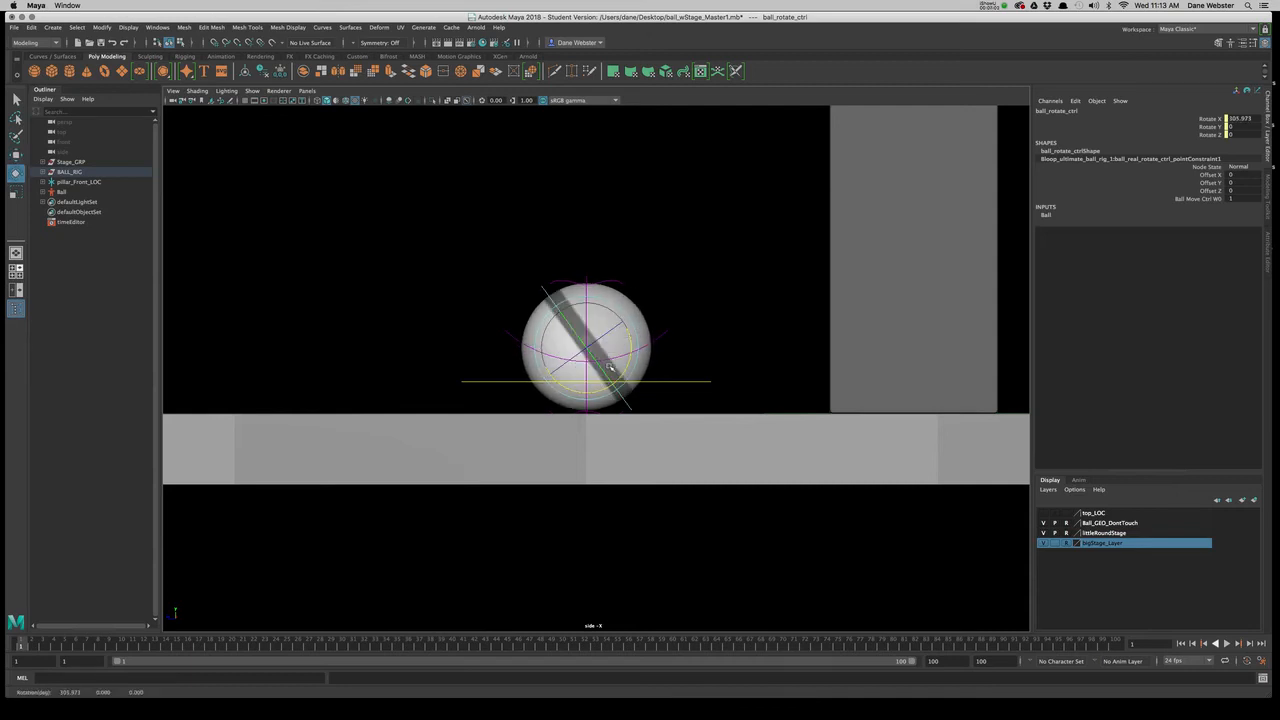
pyautogui.press('super+z')
# Try stretching the ball with its top and bottom controls, undo these deformations and clear the selection.
pyautogui.click(624, 281)
pyautogui.click(620, 282)
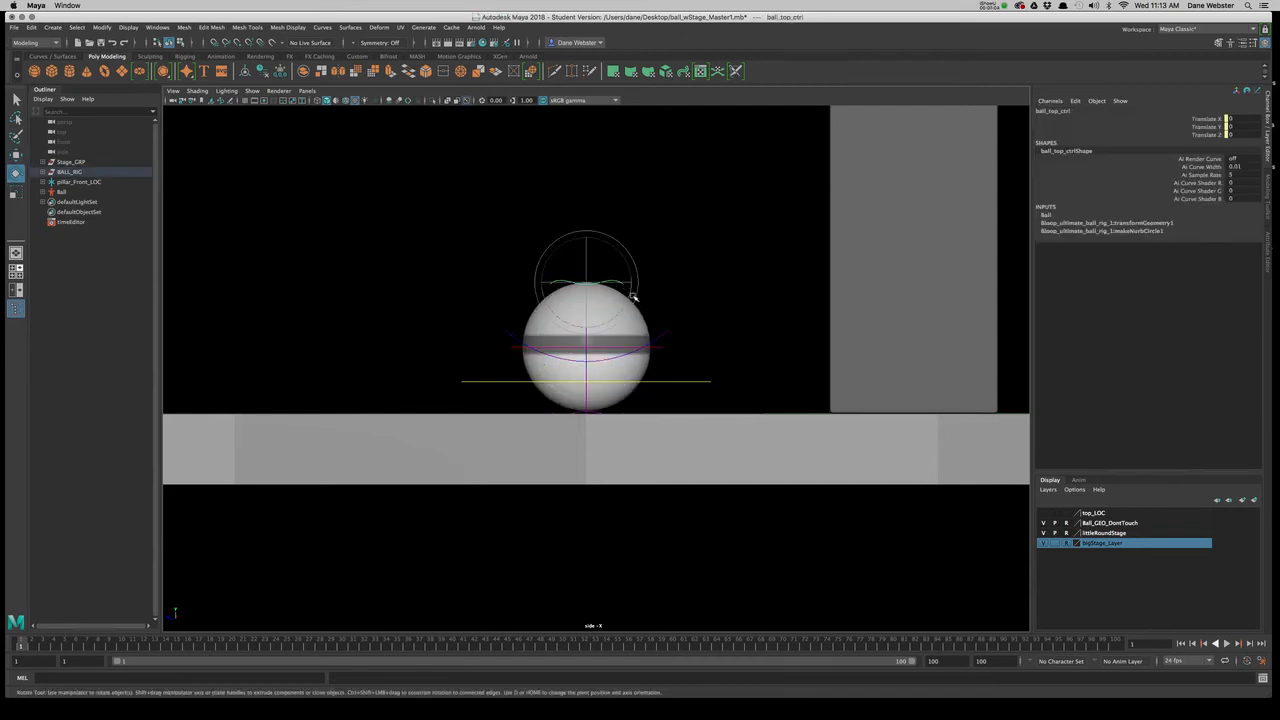
pyautogui.press('w')
pyautogui.moveTo(596, 286); pyautogui.dragTo(584, 206)
pyautogui.click(589, 412)
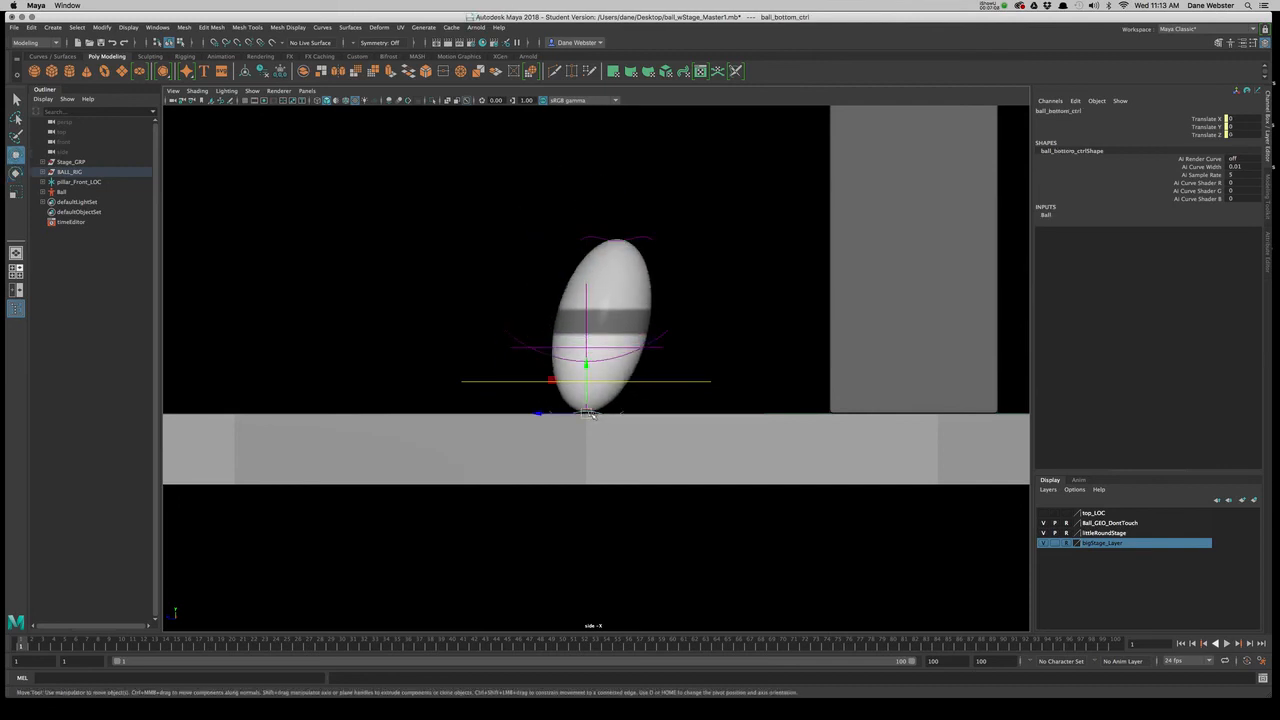
pyautogui.moveTo(589, 412); pyautogui.dragTo(560, 418)
pyautogui.press('super+z')
pyautogui.press('super+z')
pyautogui.press('super+z')
pyautogui.click(680, 323)
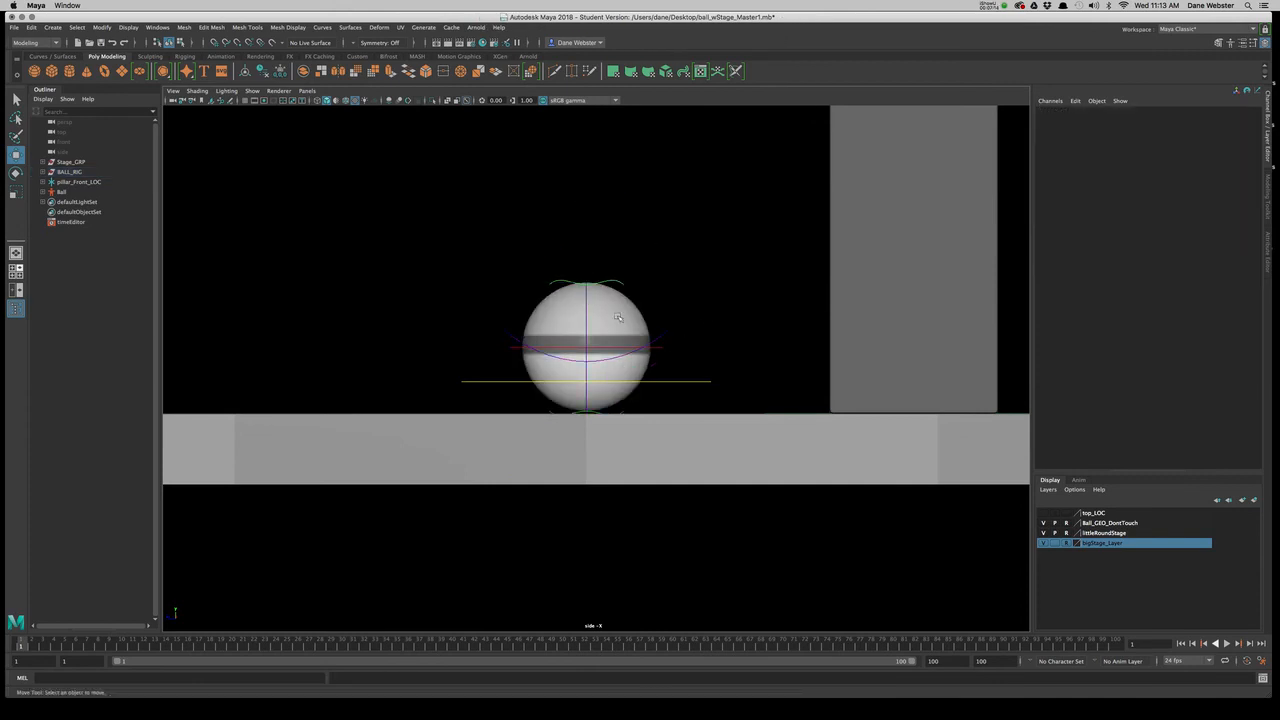
# In the perspective view, rotate the ball's deform rotate control to about -83.816 in Rotate X.
pyautogui.press('space')
pyautogui.moveTo(724, 250); pyautogui.dragTo(725, 255)
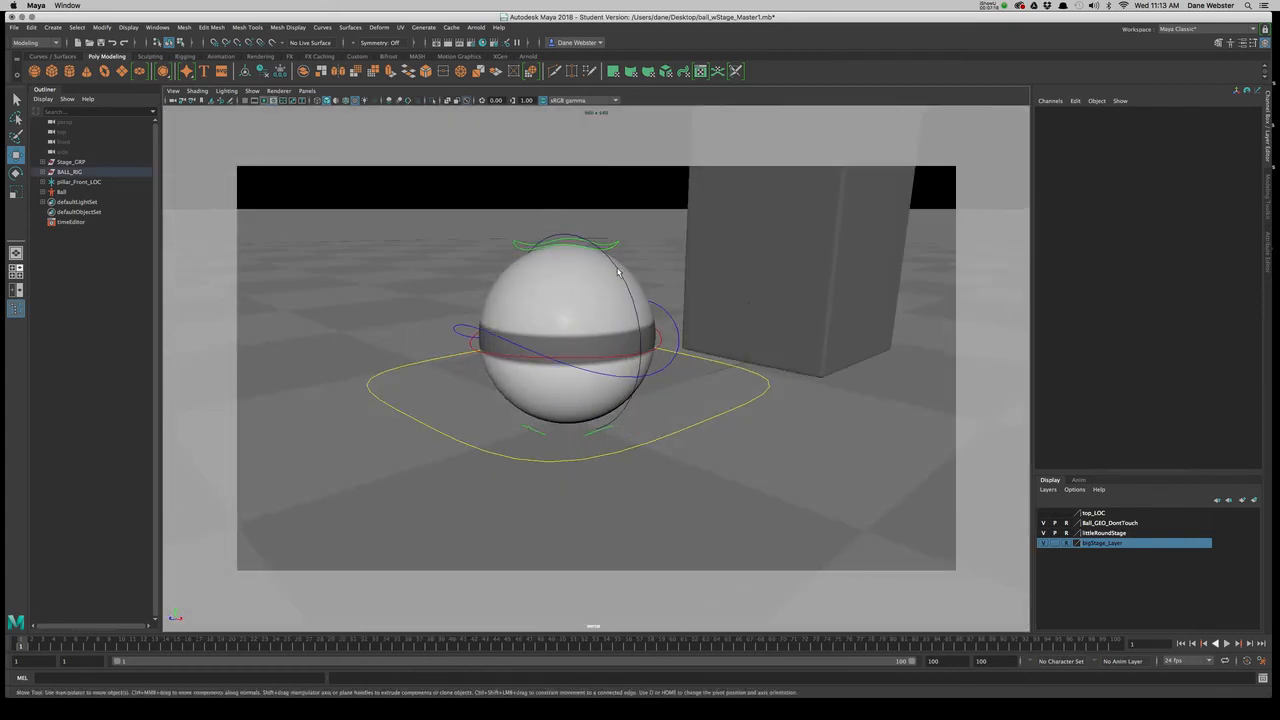
pyautogui.click(619, 268)
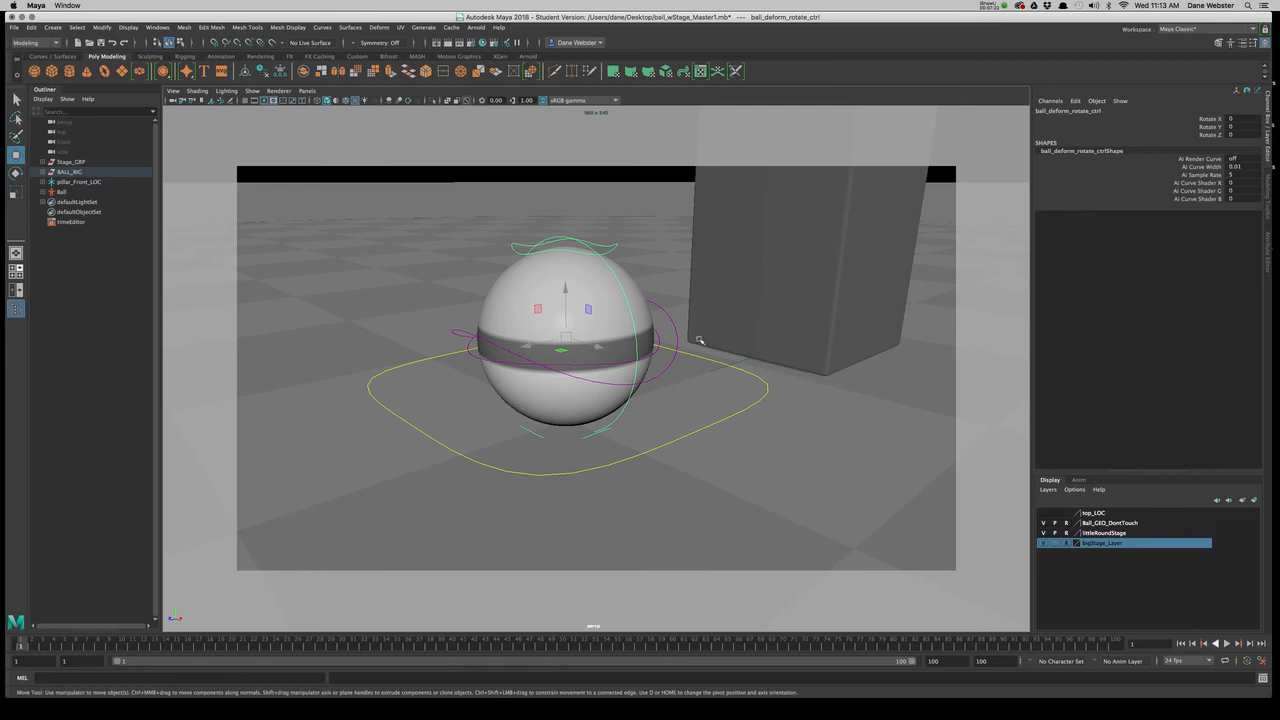
pyautogui.keyDown('alt'); pyautogui.moveTo(716, 375); pyautogui.dragTo(665, 369); pyautogui.keyUp('alt')
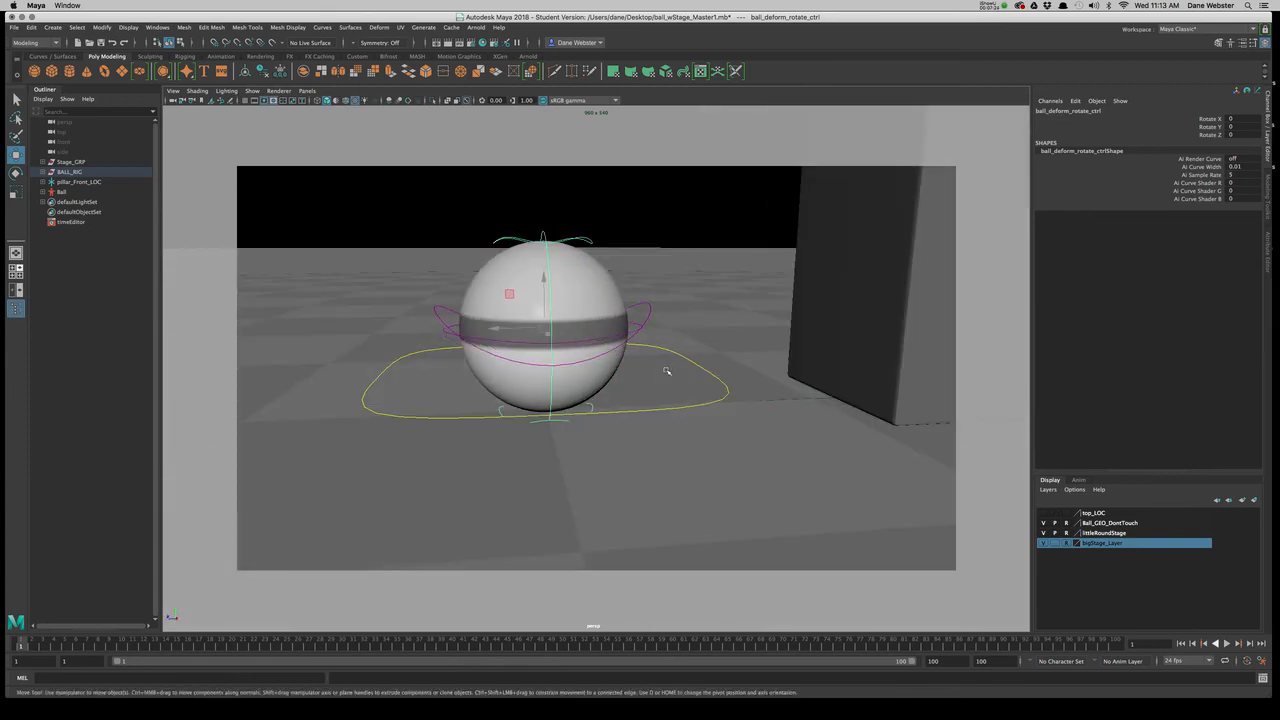
pyautogui.press('e')
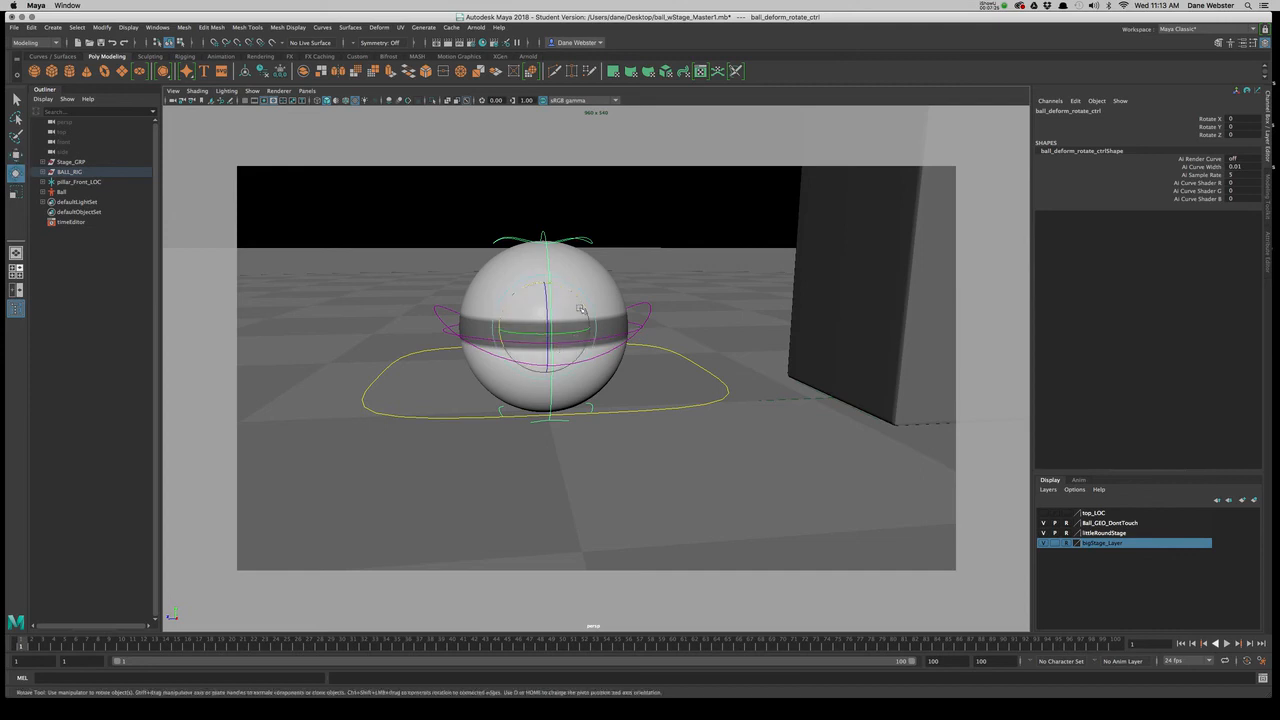
pyautogui.moveTo(583, 338)
pyautogui.mouseDown()
pyautogui.moveTo(584, 307)
pyautogui.moveTo(587, 347)
pyautogui.mouseUp()
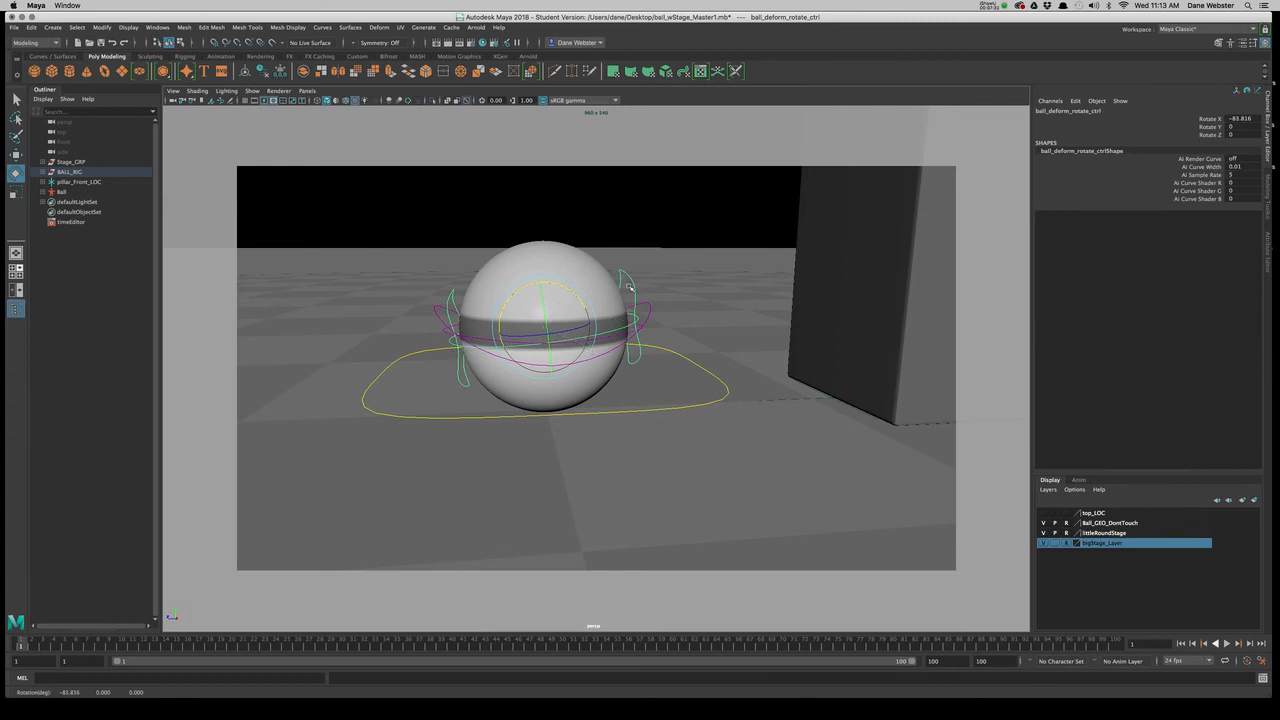
# Stretch the ball sideways with its reoriented top control to about 0.435 in Translate Y.
pyautogui.click(635, 315)
pyautogui.press('w')
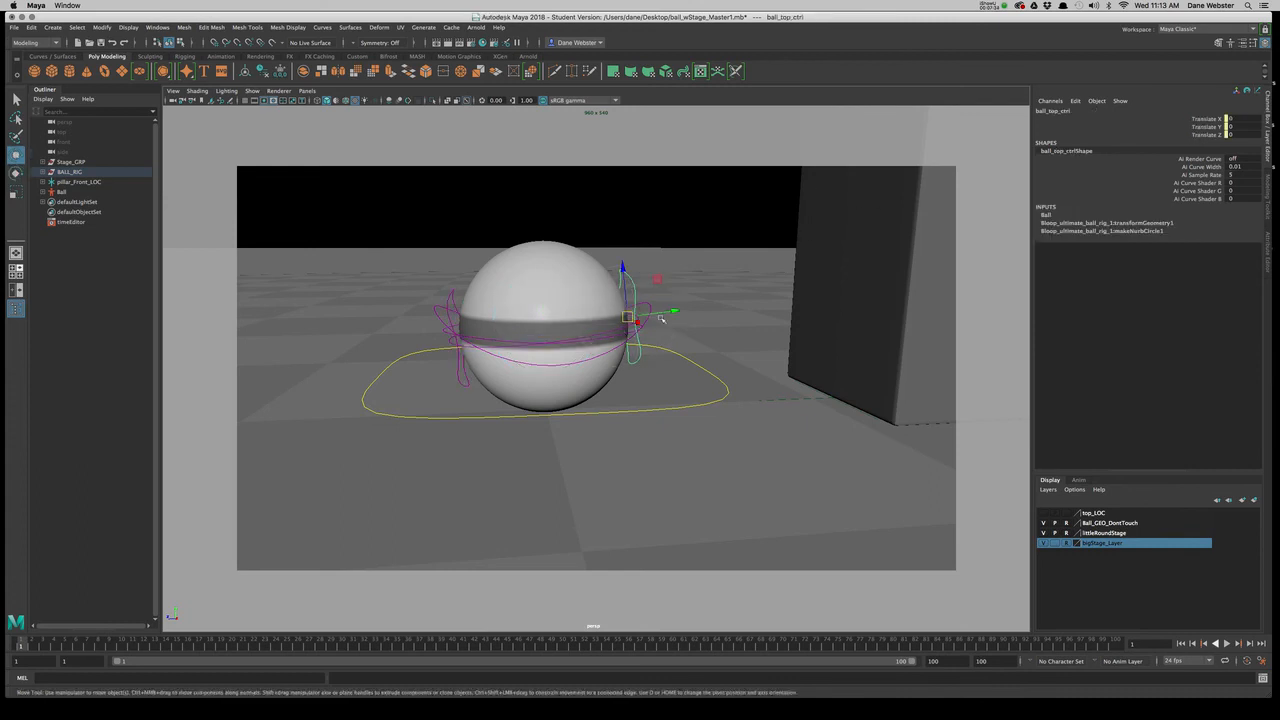
pyautogui.moveTo(673, 313); pyautogui.dragTo(706, 277)
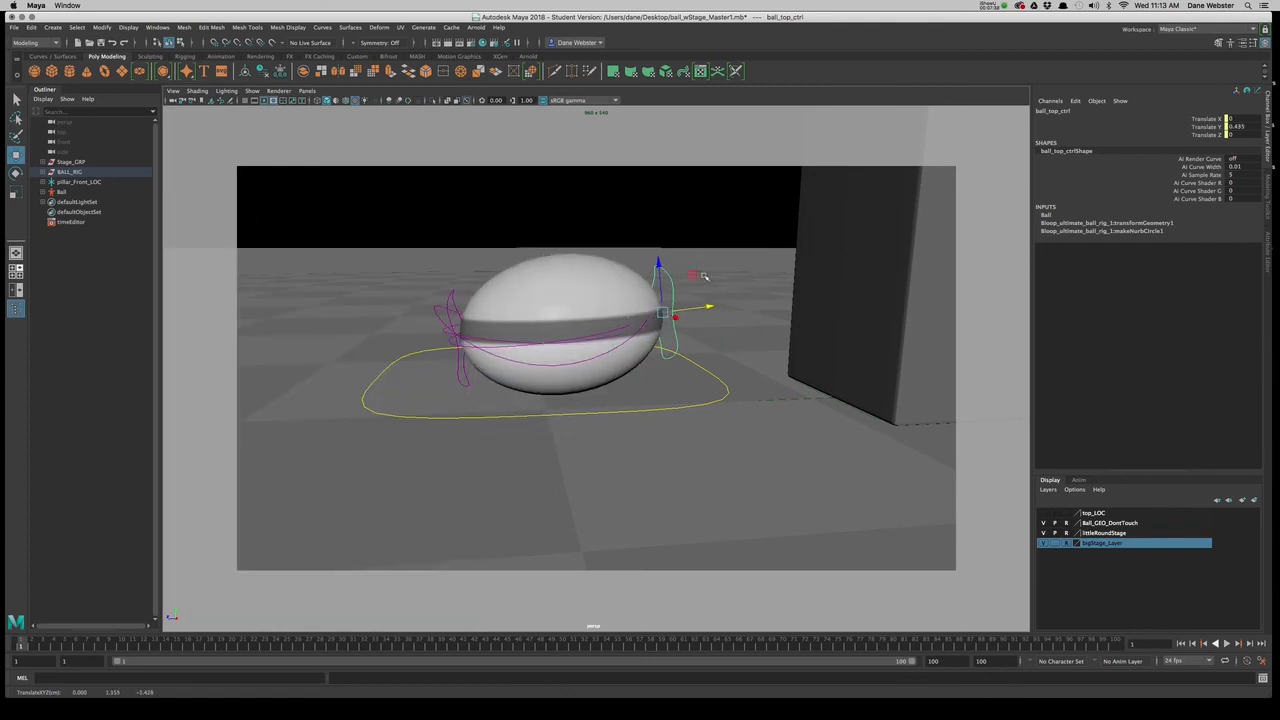
# Undo the sideways stretch and the deform rotate control's rotation, and clear the selection.
pyautogui.press('super+z')
pyautogui.press('super+z')
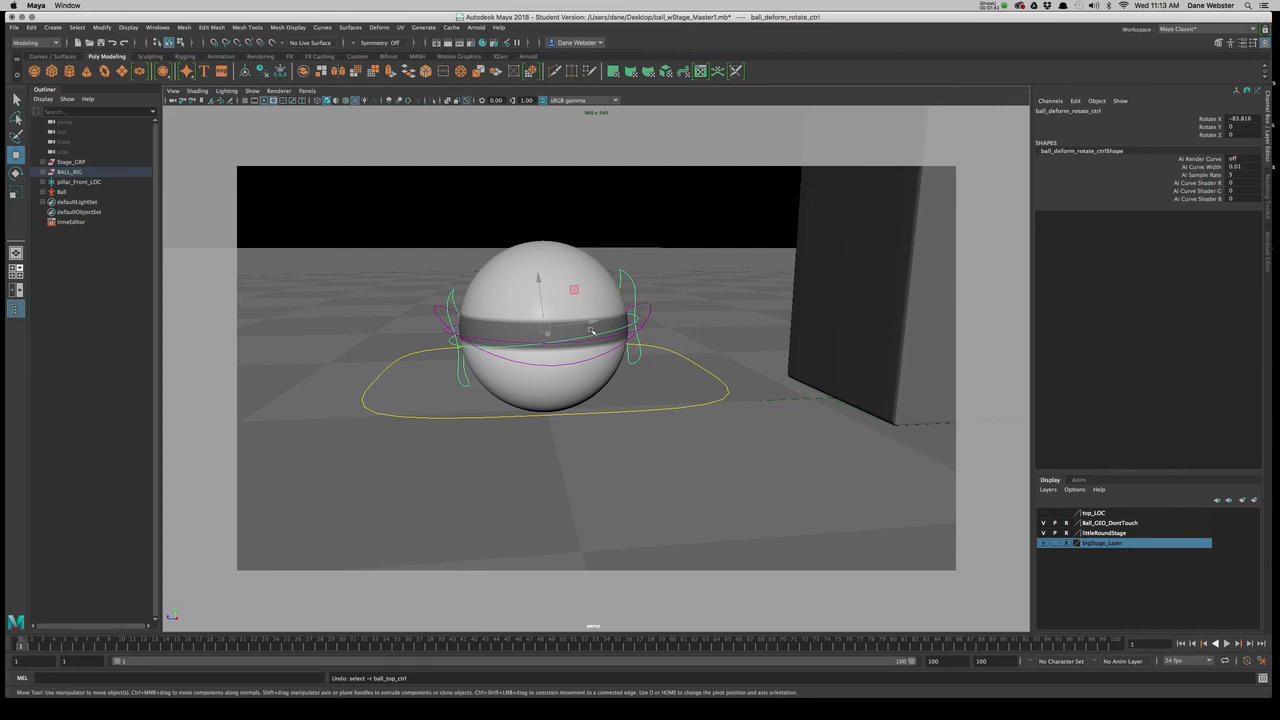
pyautogui.press('super+z')
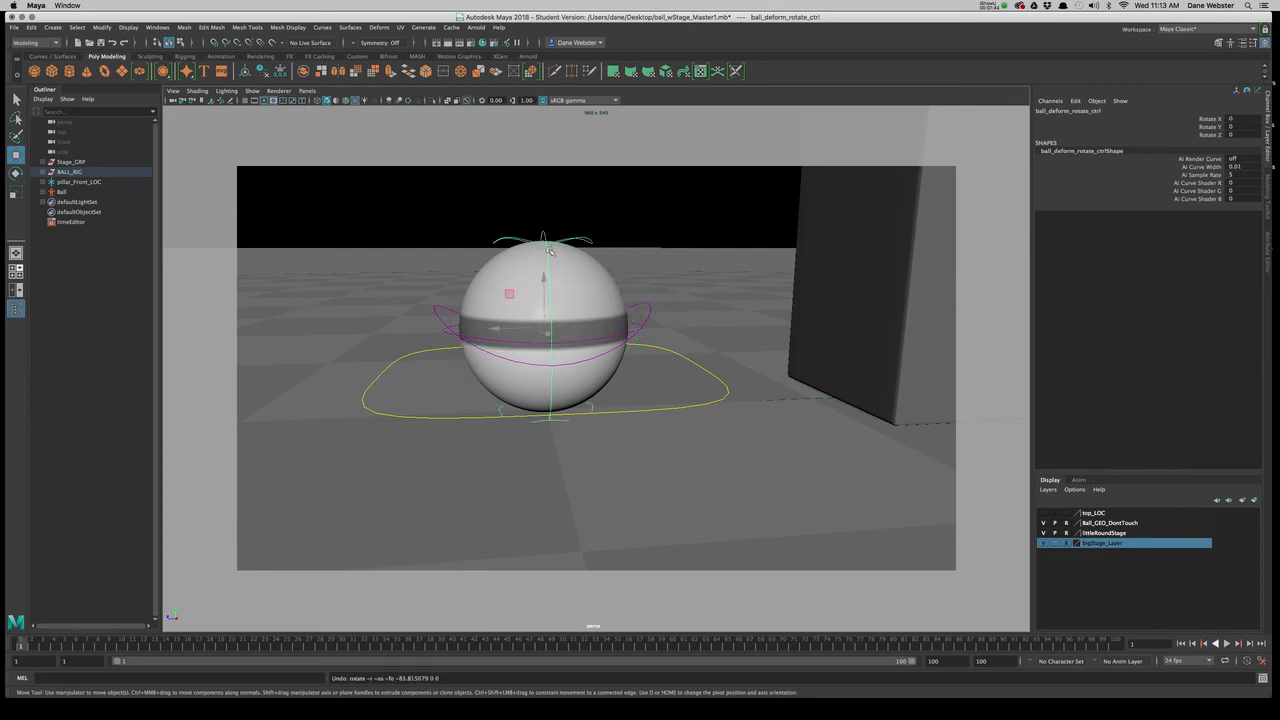
pyautogui.click(735, 286)
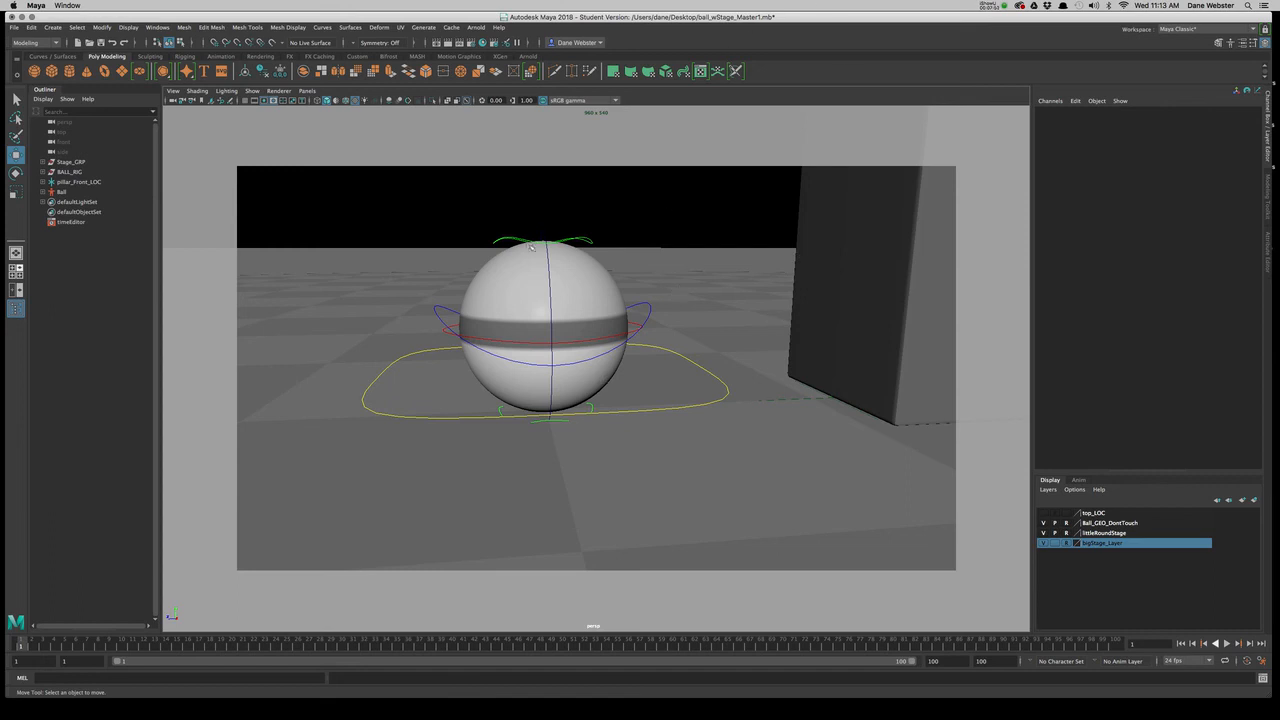
# Rotate the ball's placement control to about 74.639 in Rotate X.
pyautogui.click(716, 377)
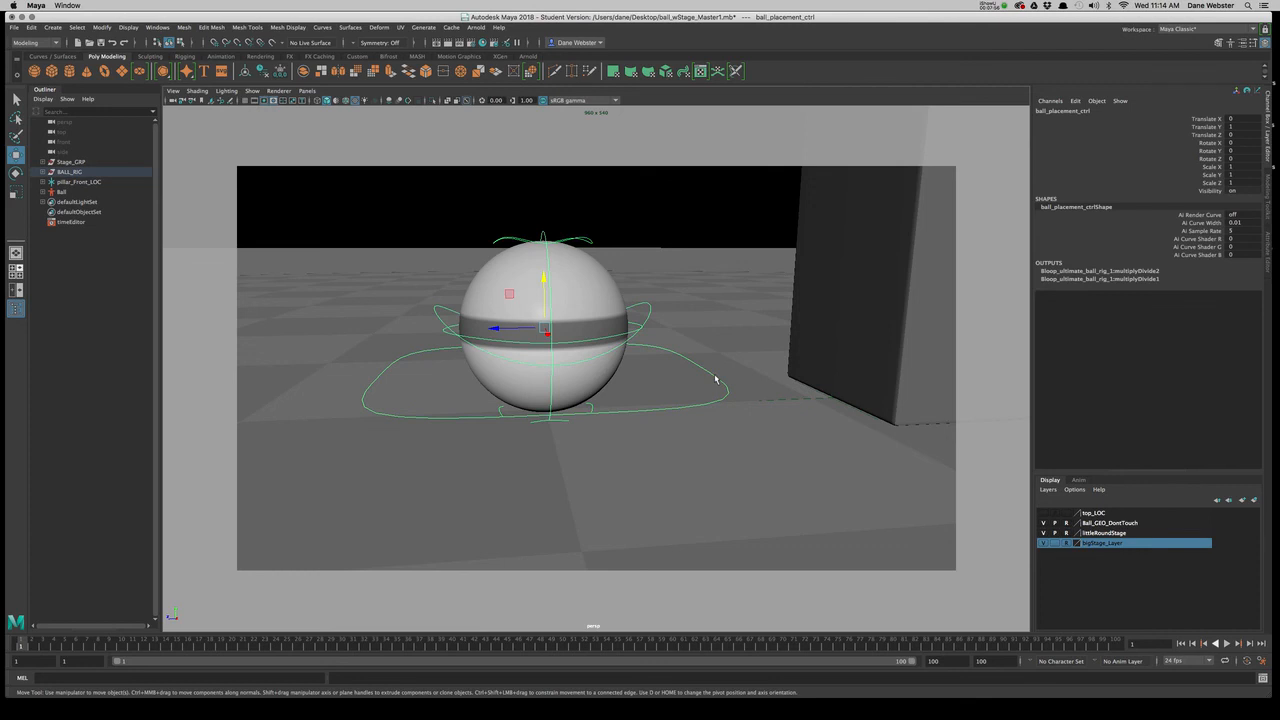
pyautogui.press('e')
pyautogui.moveTo(607, 311); pyautogui.dragTo(462, 310)
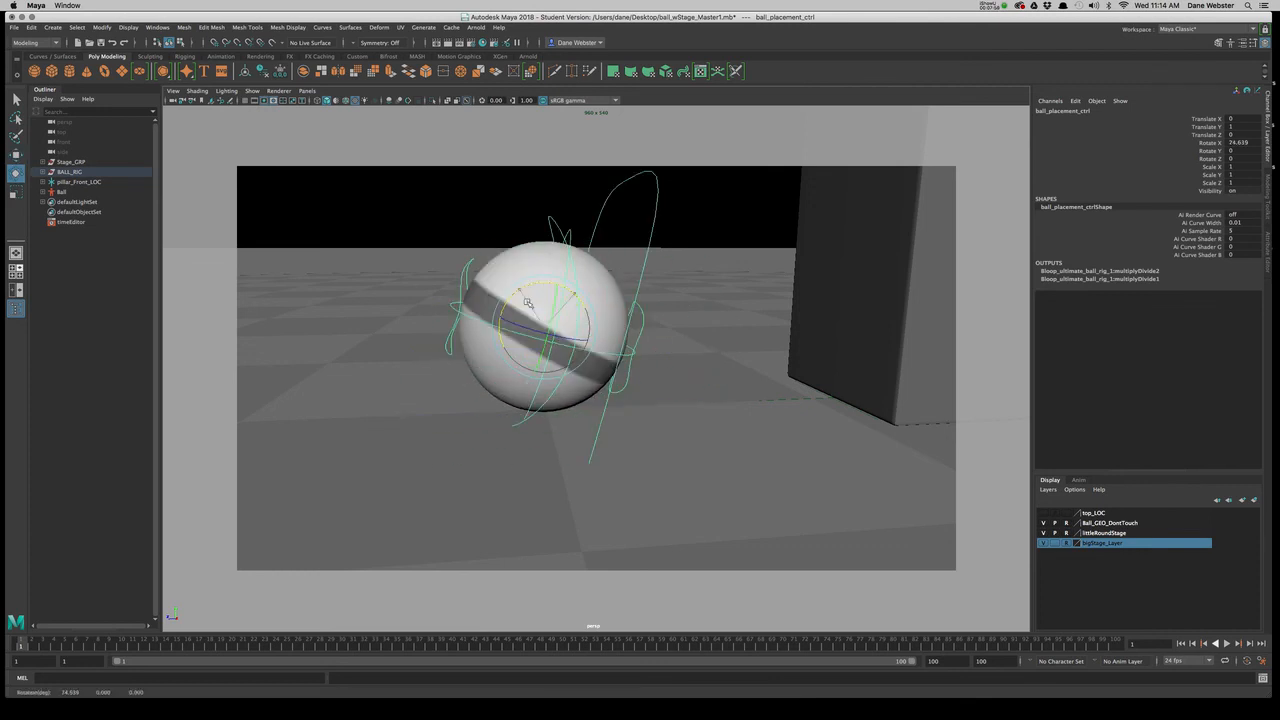
# Try counter-rotating the ball's deform rotate control to about -69.264 in Rotate X, undo both rotations and clear the selection.
pyautogui.click(463, 312)
pyautogui.moveTo(525, 288); pyautogui.dragTo(572, 304)
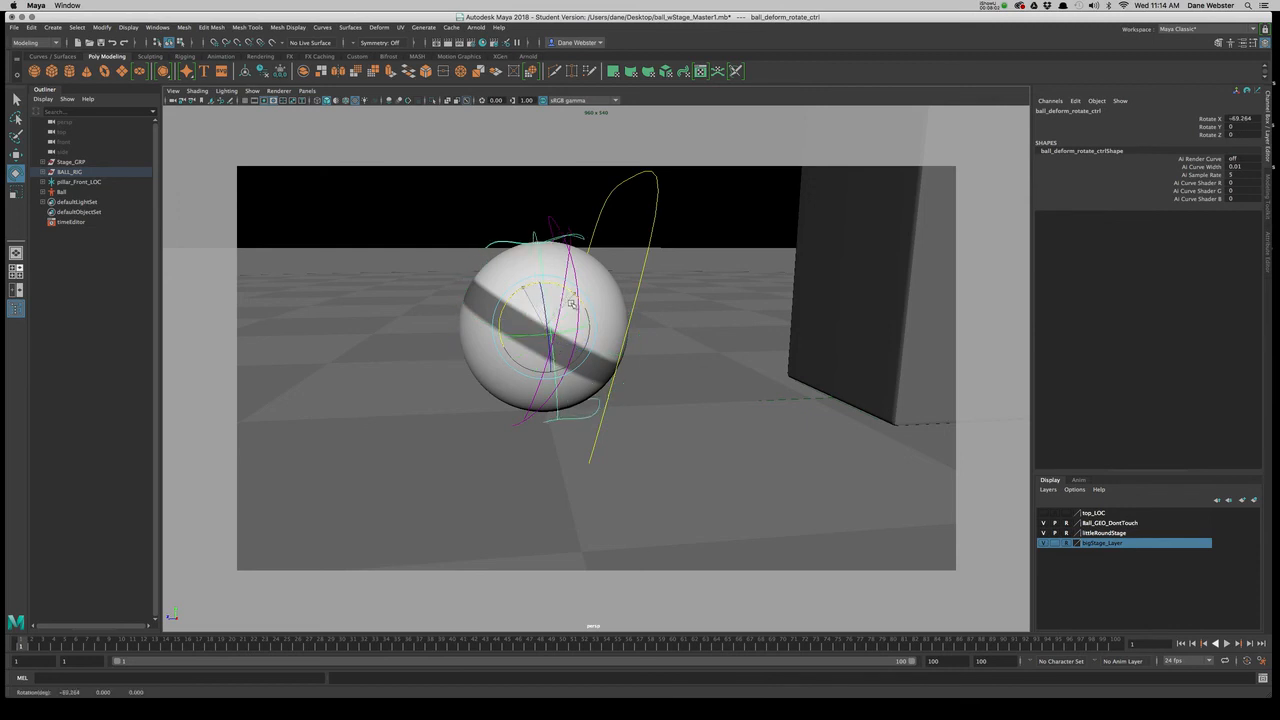
pyautogui.press('z')
pyautogui.press('z')
pyautogui.press('z')
pyautogui.press('z')
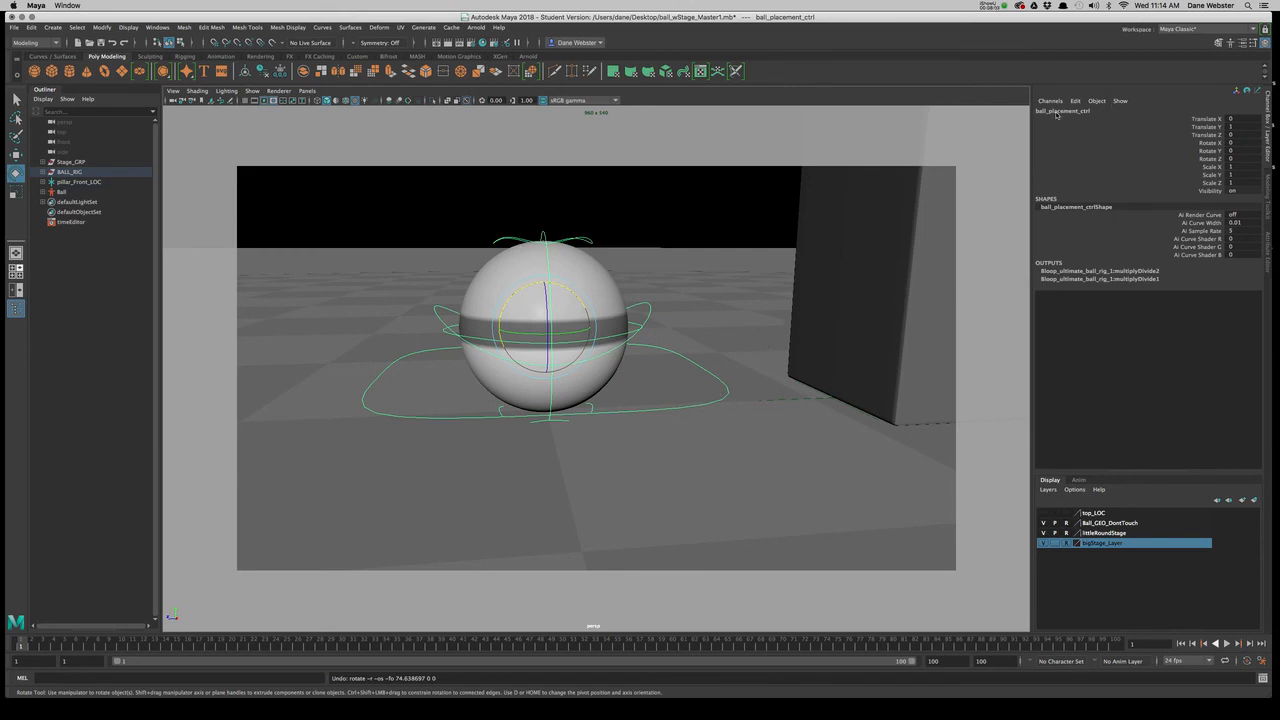
pyautogui.click(727, 300)
# In the side view, move the ball's placement control onto the top of the pillar, about 12.797 in Translate Y and -4.774 in Translate Z.
pyautogui.keyDown('alt'); pyautogui.moveTo(656, 327); pyautogui.dragTo(688, 372); pyautogui.keyUp('alt')
pyautogui.keyDown('alt'); pyautogui.moveTo(688, 372); pyautogui.dragTo(532, 320, button='right'); pyautogui.keyUp('alt')
pyautogui.keyDown('alt'); pyautogui.moveTo(532, 320); pyautogui.dragTo(522, 376, button='middle'); pyautogui.keyUp('alt')
pyautogui.keyDown('alt'); pyautogui.moveTo(522, 376); pyautogui.dragTo(560, 386); pyautogui.keyUp('alt')
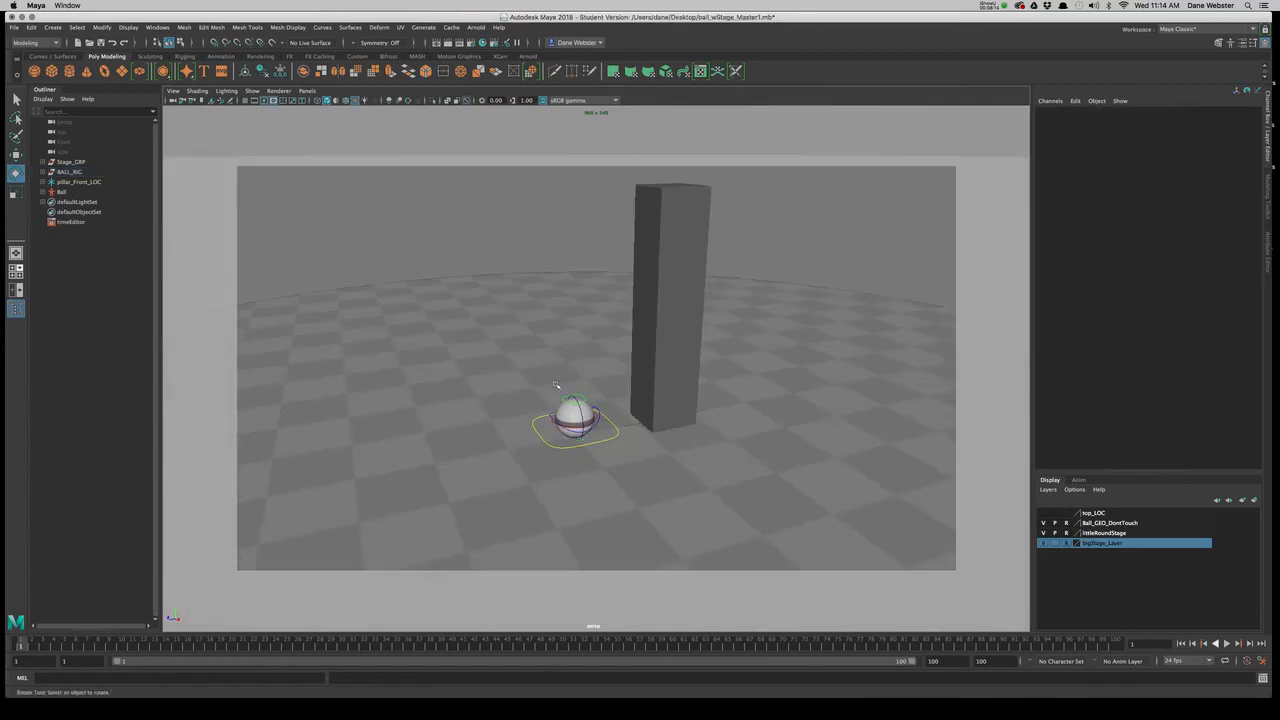
pyautogui.keyDown('alt'); pyautogui.moveTo(560, 386); pyautogui.dragTo(626, 425, button='right'); pyautogui.keyUp('alt')
pyautogui.keyDown('alt'); pyautogui.moveTo(626, 425); pyautogui.dragTo(573, 437, button='middle'); pyautogui.keyUp('alt')
pyautogui.press('space')
pyautogui.moveTo(586, 443); pyautogui.dragTo(641, 443)
pyautogui.keyDown('alt'); pyautogui.moveTo(563, 401); pyautogui.dragTo(651, 382, button='right'); pyautogui.keyUp('alt')
pyautogui.keyDown('alt'); pyautogui.moveTo(625, 376); pyautogui.dragTo(551, 406, button='middle'); pyautogui.keyUp('alt')
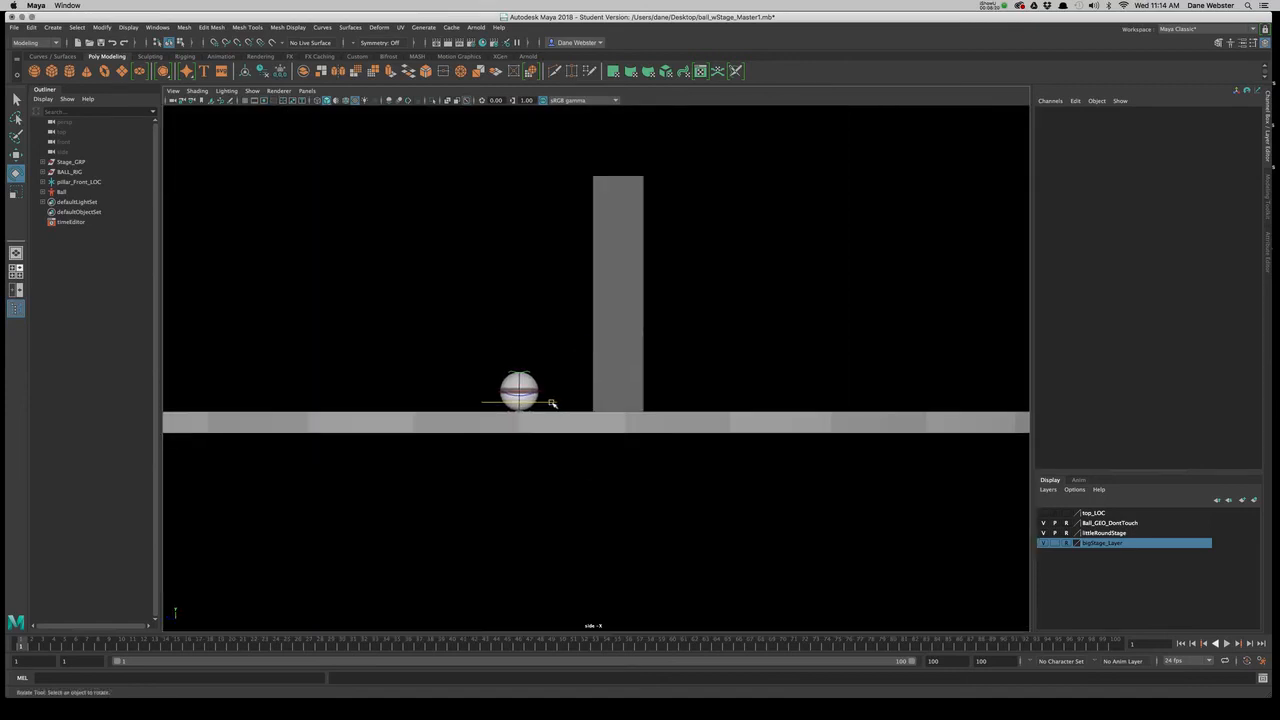
pyautogui.click(551, 403)
pyautogui.press('w')
pyautogui.moveTo(520, 391); pyautogui.dragTo(616, 158)
# Centre the ball on the pillar's top with its placement control, at about -4.919 in Translate Z, and clear the selection.
pyautogui.keyDown('alt'); pyautogui.moveTo(748, 206); pyautogui.dragTo(805, 222, button='right'); pyautogui.keyUp('alt')
pyautogui.keyDown('alt'); pyautogui.moveTo(742, 225); pyautogui.dragTo(720, 423, button='middle'); pyautogui.keyUp('alt')
pyautogui.keyDown('alt'); pyautogui.moveTo(720, 423); pyautogui.dragTo(742, 250, button='right'); pyautogui.keyUp('alt')
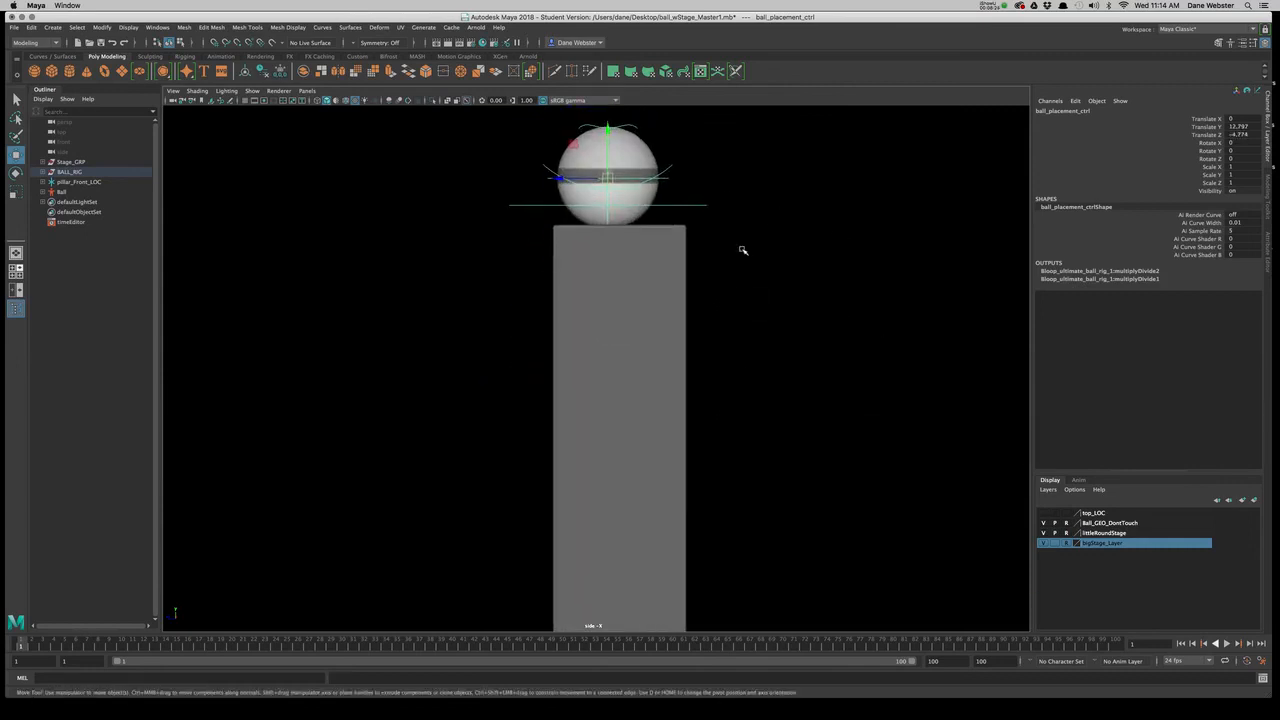
pyautogui.keyDown('alt'); pyautogui.moveTo(742, 250); pyautogui.dragTo(764, 420, button='middle'); pyautogui.keyUp('alt')
pyautogui.moveTo(581, 348); pyautogui.dragTo(590, 348)
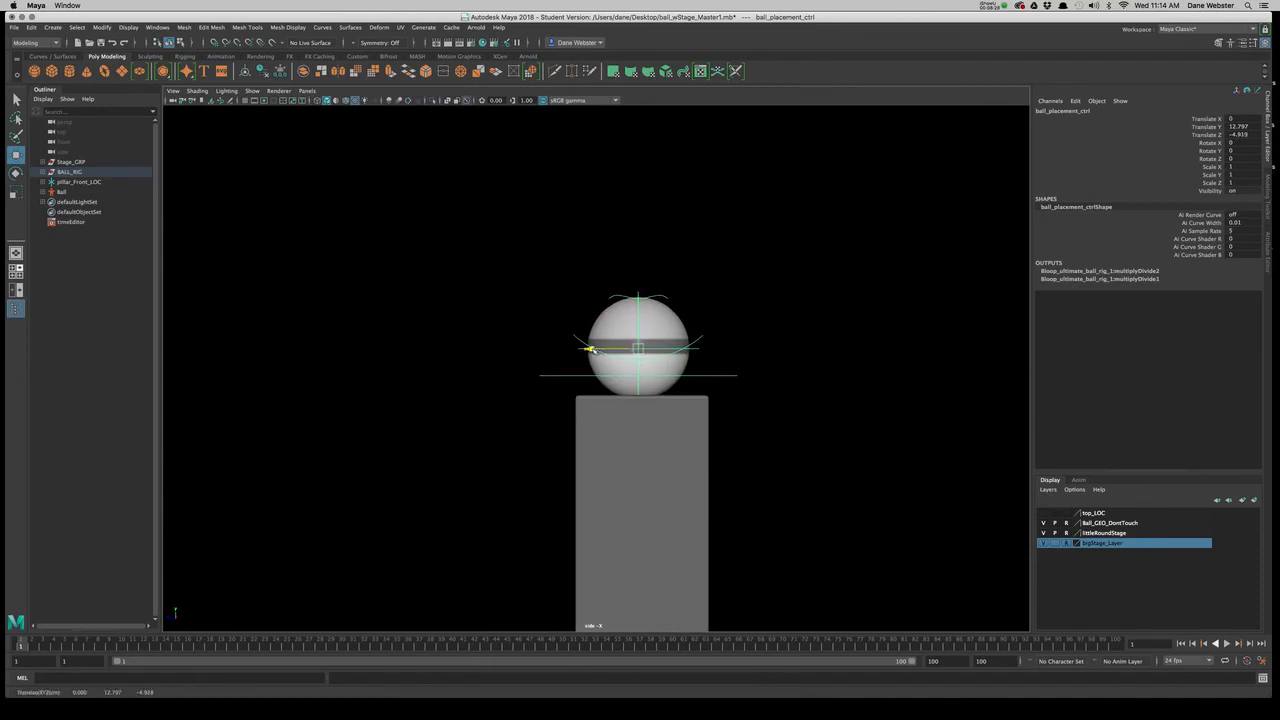
pyautogui.moveTo(639, 298); pyautogui.dragTo(640, 297)
pyautogui.keyDown('alt'); pyautogui.moveTo(787, 418); pyautogui.dragTo(548, 373, button='right'); pyautogui.keyUp('alt')
pyautogui.keyDown('alt'); pyautogui.moveTo(735, 391); pyautogui.dragTo(799, 323, button='middle'); pyautogui.keyUp('alt')
pyautogui.keyDown('alt'); pyautogui.moveTo(716, 343); pyautogui.dragTo(943, 371, button='right'); pyautogui.keyUp('alt')
pyautogui.click(760, 255)
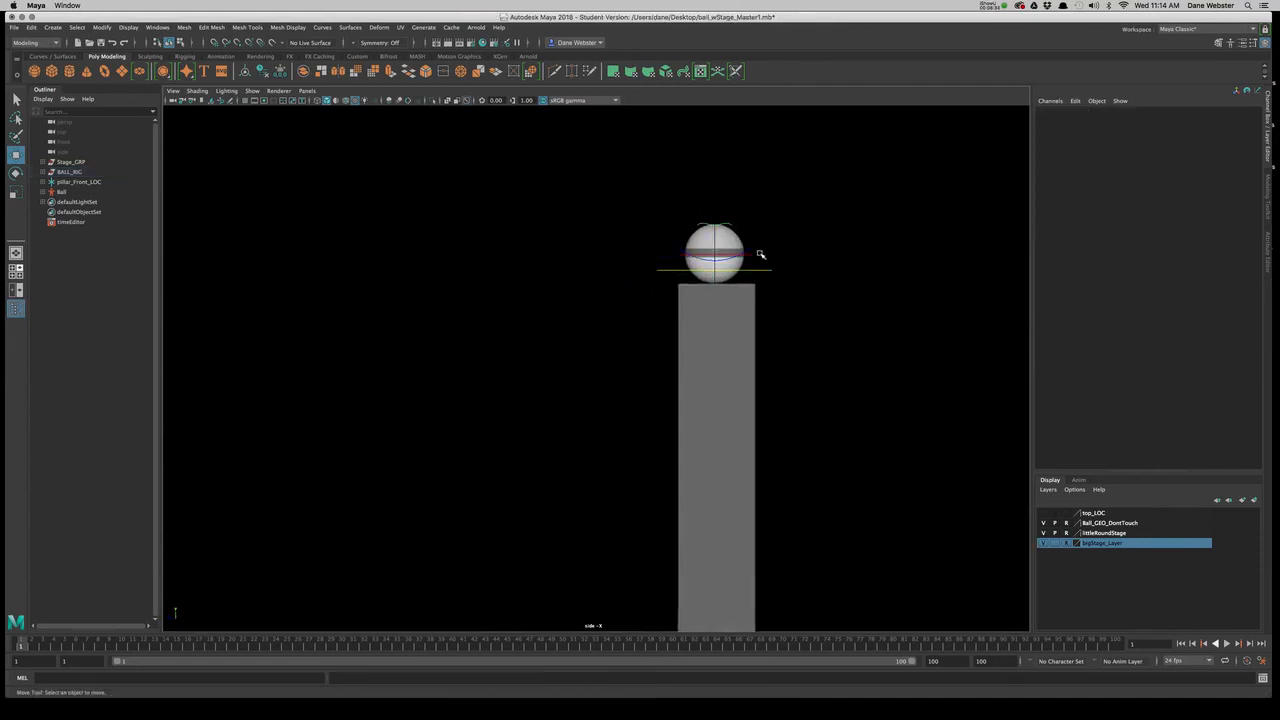
# Try raising the ball about 1.29 above the pillar with its move control, undo the move and clear the selection.
pyautogui.click(752, 256)
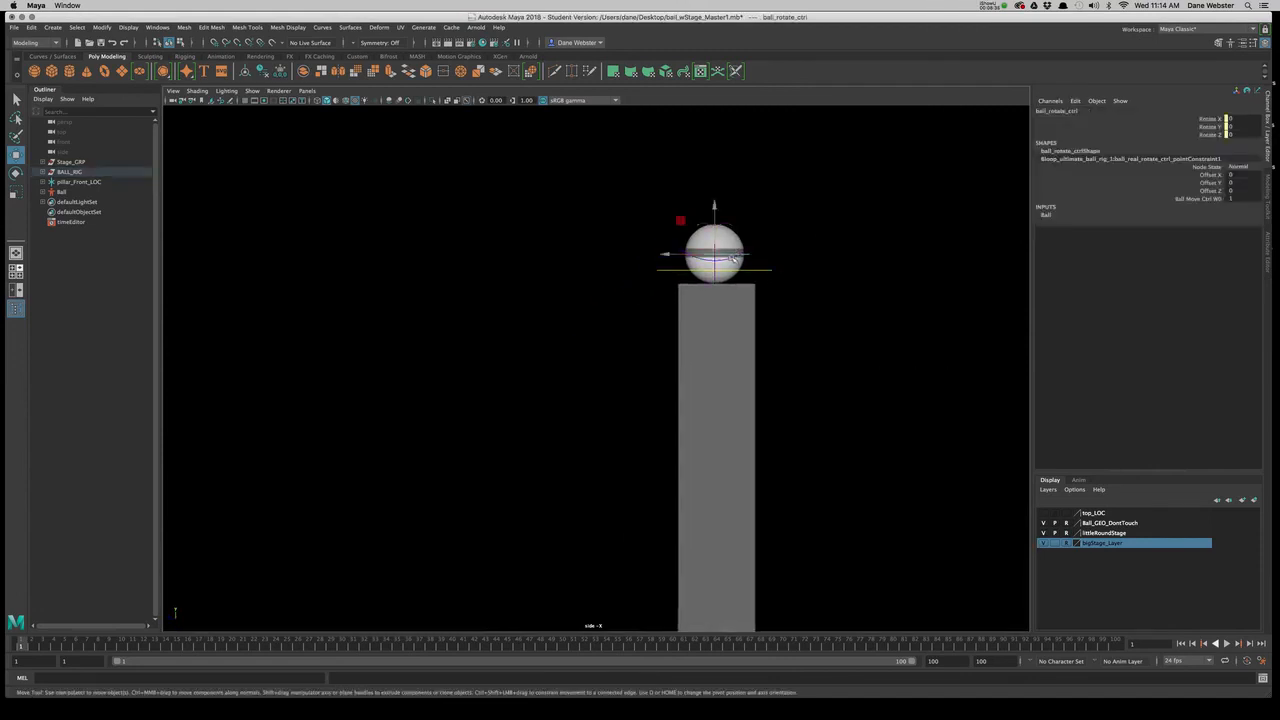
pyautogui.click(733, 259)
pyautogui.moveTo(715, 255)
pyautogui.mouseDown()
pyautogui.moveTo(586, 258)
pyautogui.moveTo(586, 454)
pyautogui.moveTo(367, 500)
pyautogui.moveTo(223, 479)
pyautogui.moveTo(611, 256)
pyautogui.moveTo(707, 215)
pyautogui.moveTo(716, 252)
pyautogui.mouseUp()
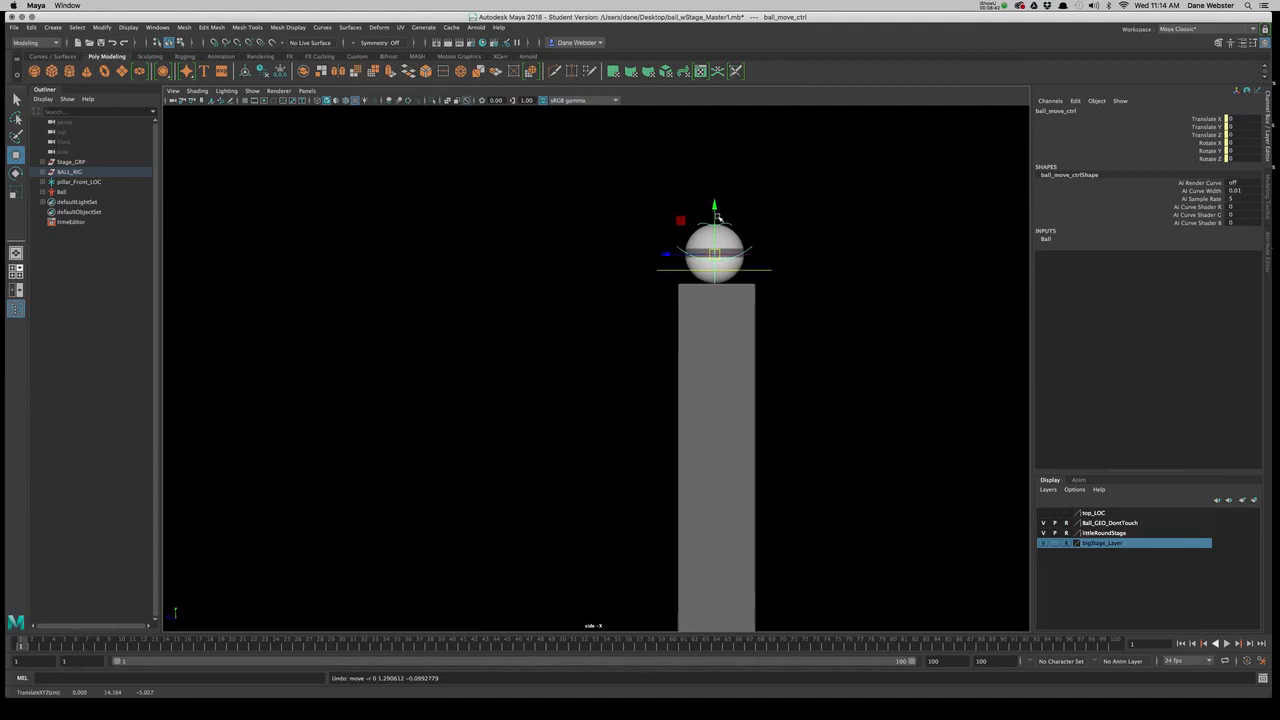
pyautogui.click(784, 272)
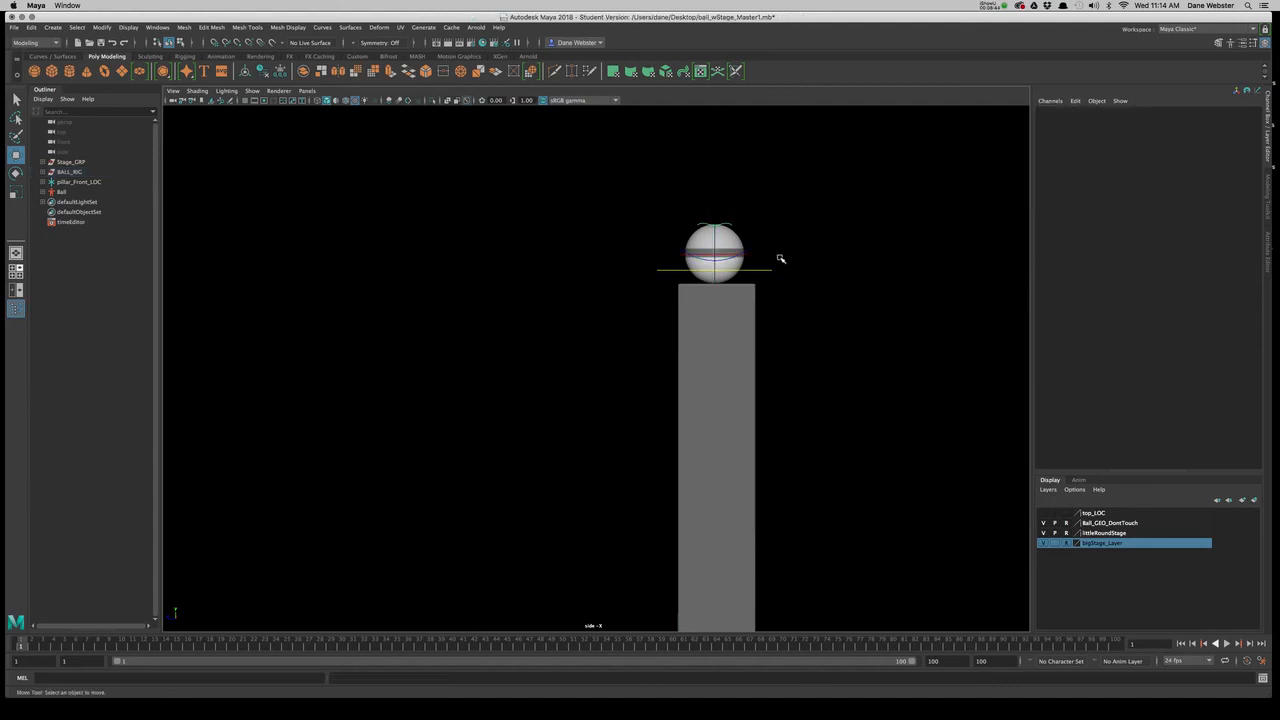
# Return to the perspective view and inspect the ball on top of the pillar.
pyautogui.press('space')
pyautogui.moveTo(826, 301); pyautogui.dragTo(826, 273)
pyautogui.keyDown('alt'); pyautogui.moveTo(611, 388); pyautogui.dragTo(602, 350); pyautogui.keyUp('alt')
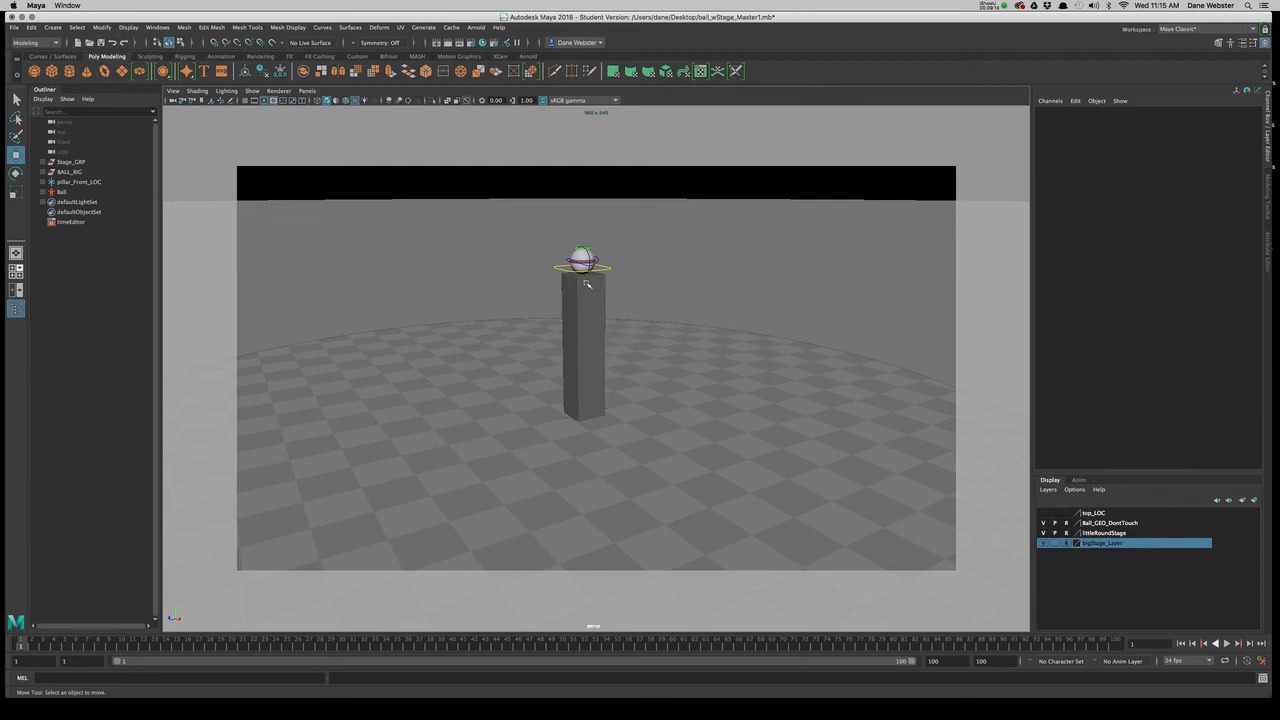
pyautogui.click(995, 5)
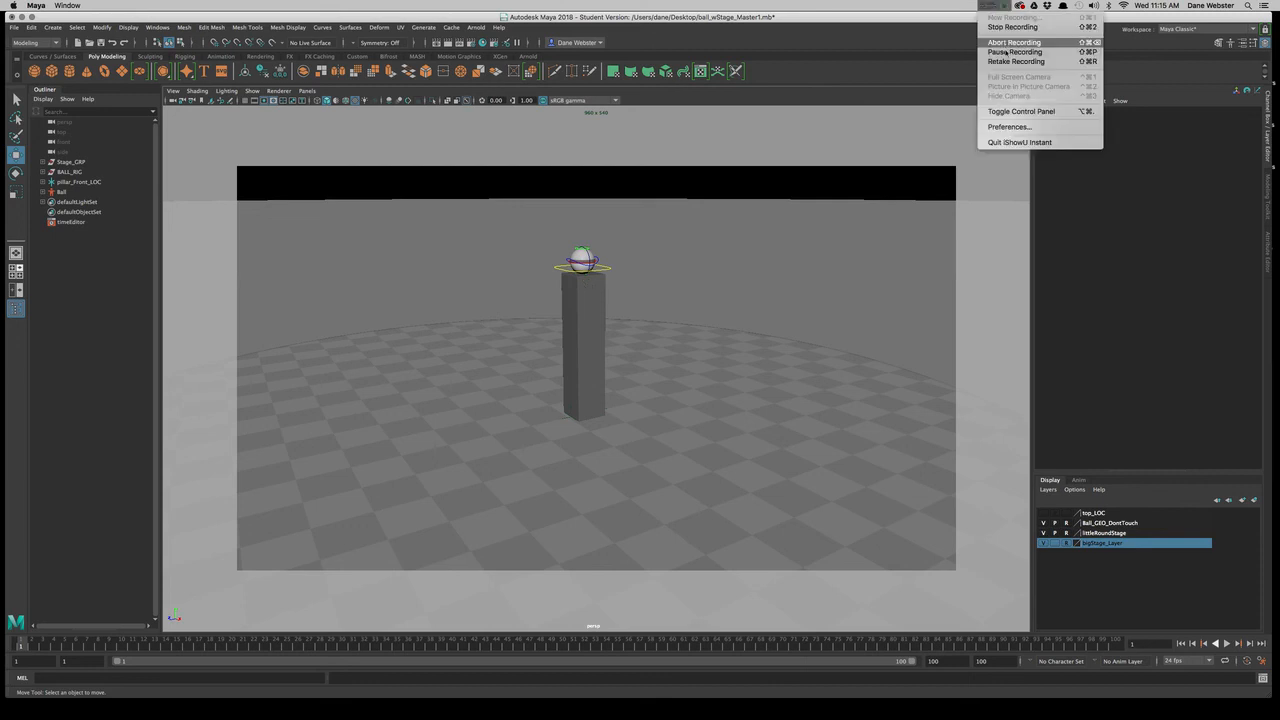